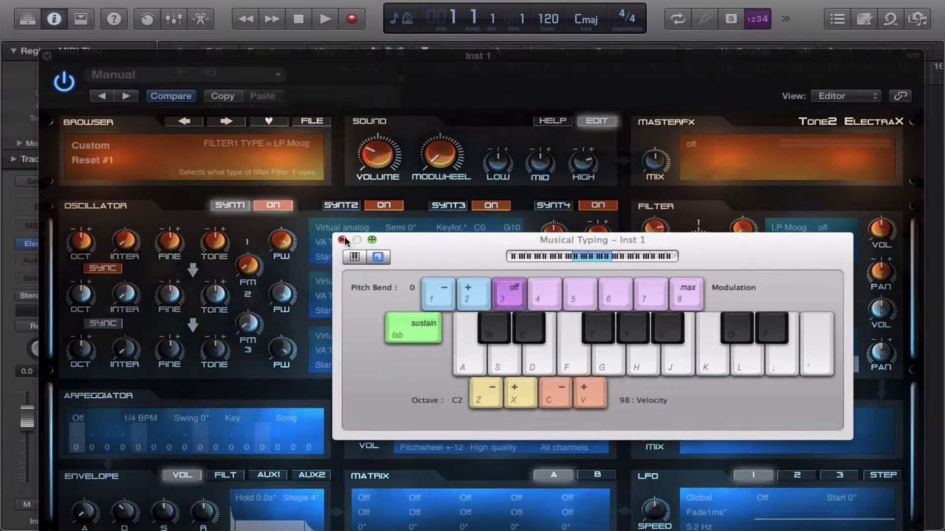
Close the Musical Typing keyboard and choose LP Moog as the type for filter 1.
click(342, 240)
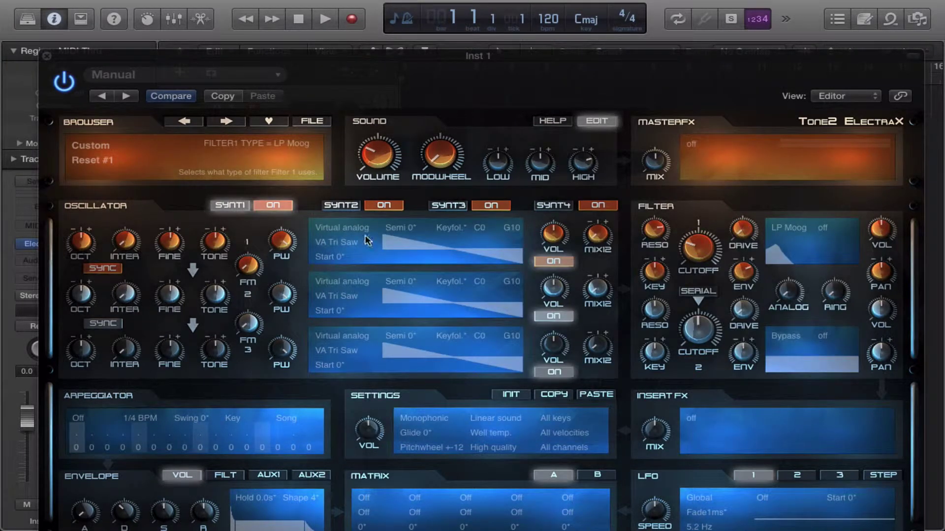
click(781, 226)
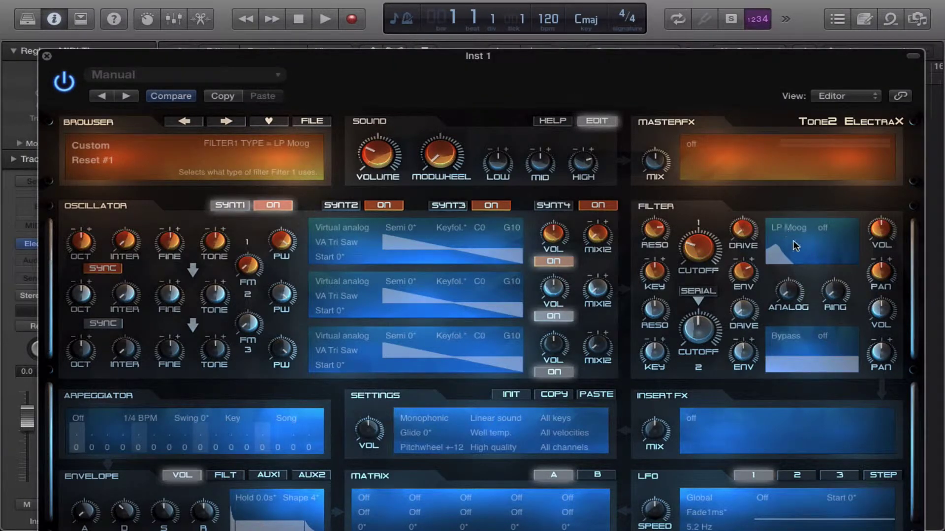
click(793, 229)
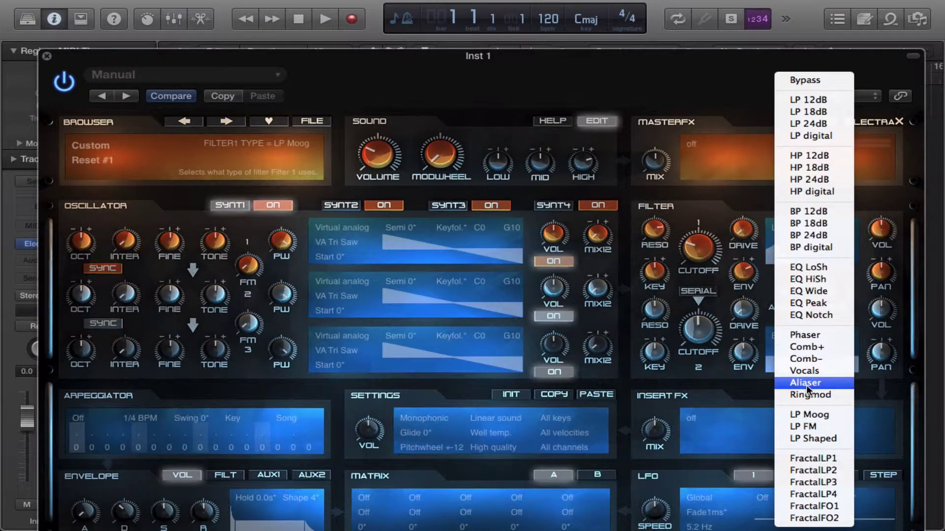
click(807, 415)
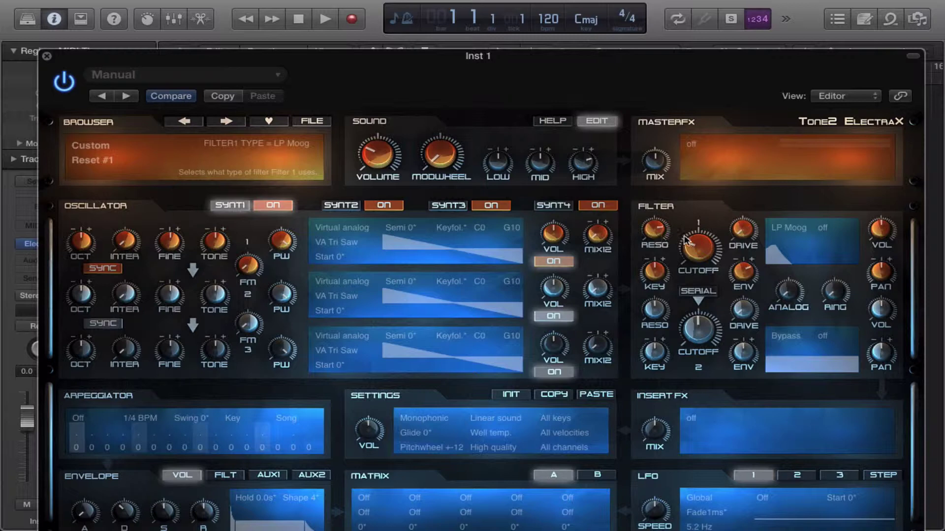
Lower filter 1's cutoff to 129 Hz and audition the sound with the Musical Typing keyboard.
drag(694, 247, 690, 254)
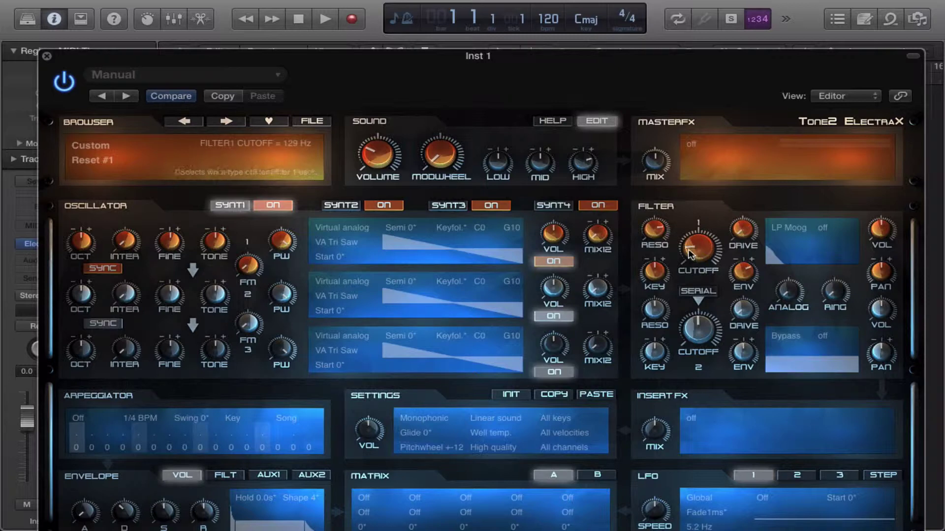
key(super+k)
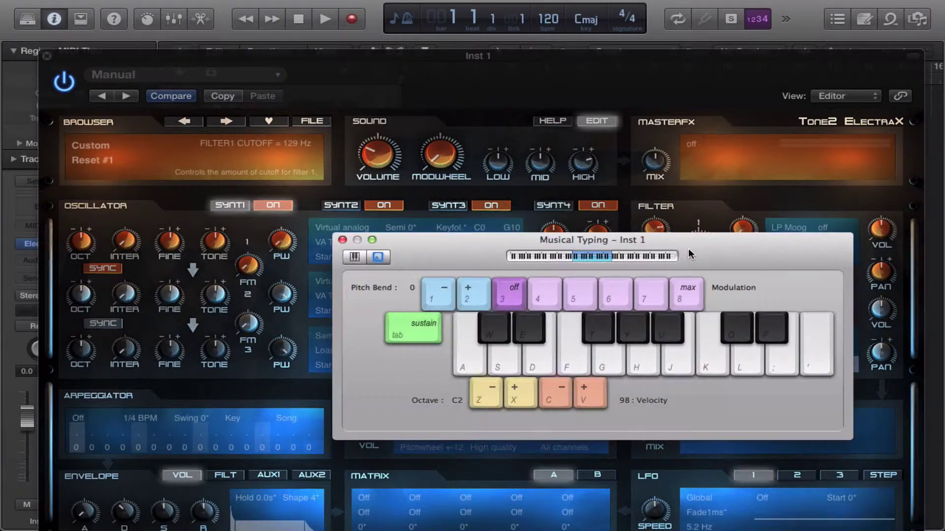
key(super+k)
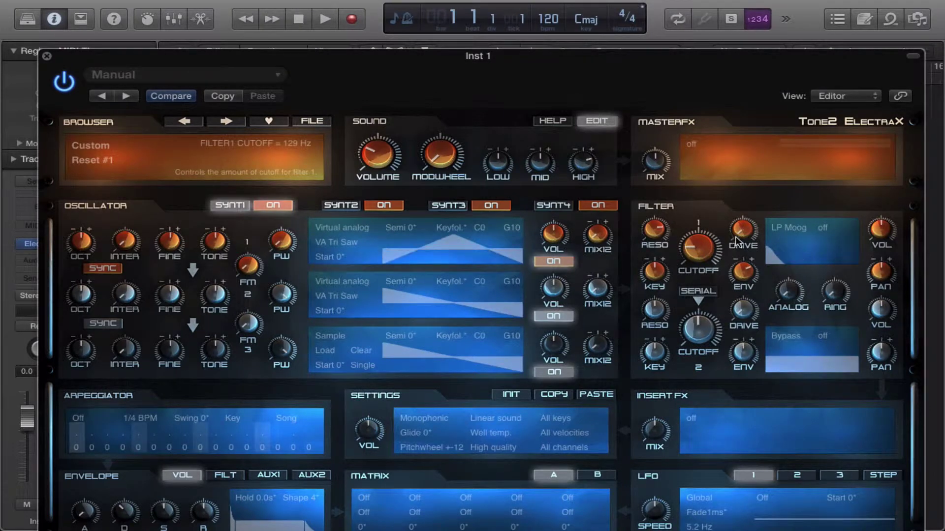
Set filter 1's distortion type to Soft with a drive amount of 62.
click(837, 226)
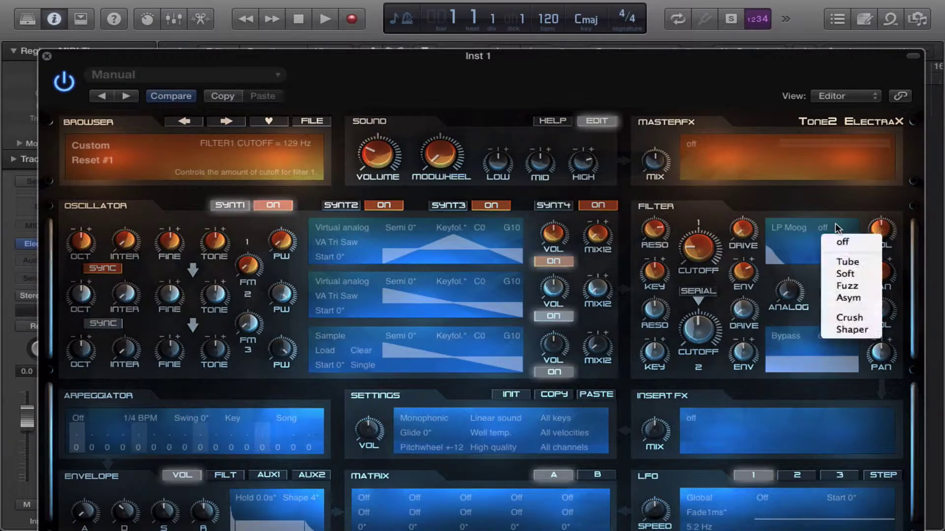
click(838, 274)
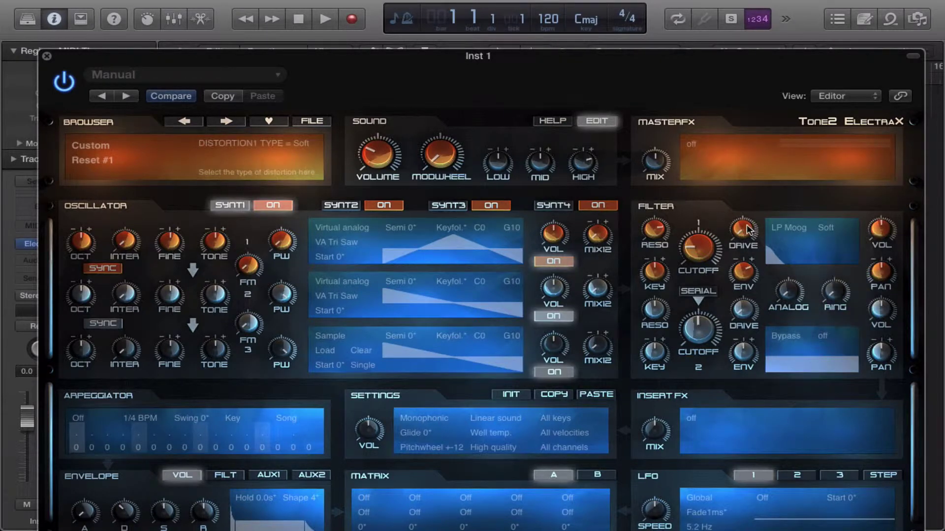
drag(747, 228, 732, 123)
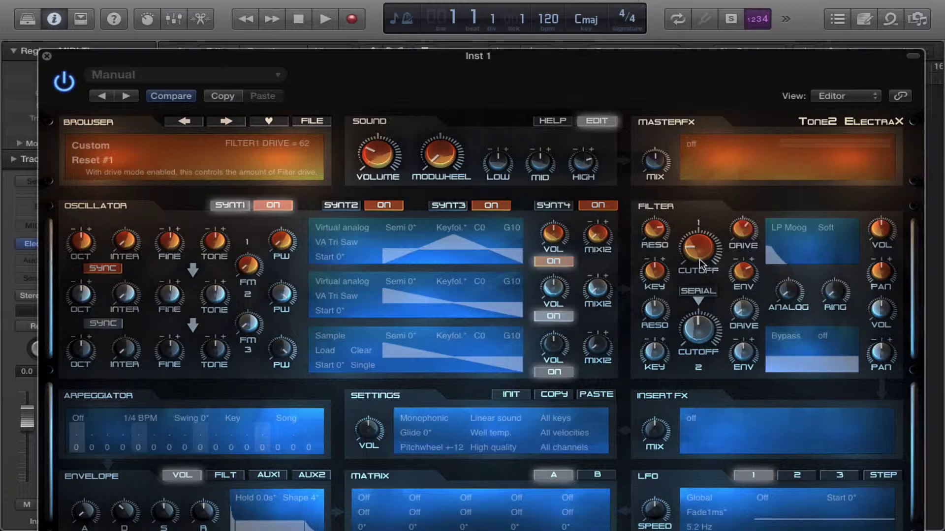
Show the filter envelope, set filter 1's resonance to 72 and adjust its cutoff.
drag(701, 256, 700, 262)
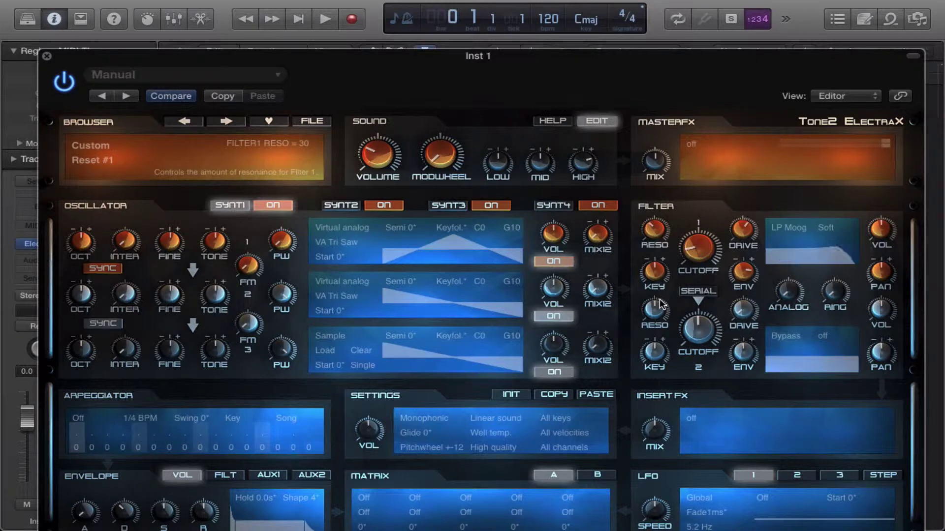
click(233, 476)
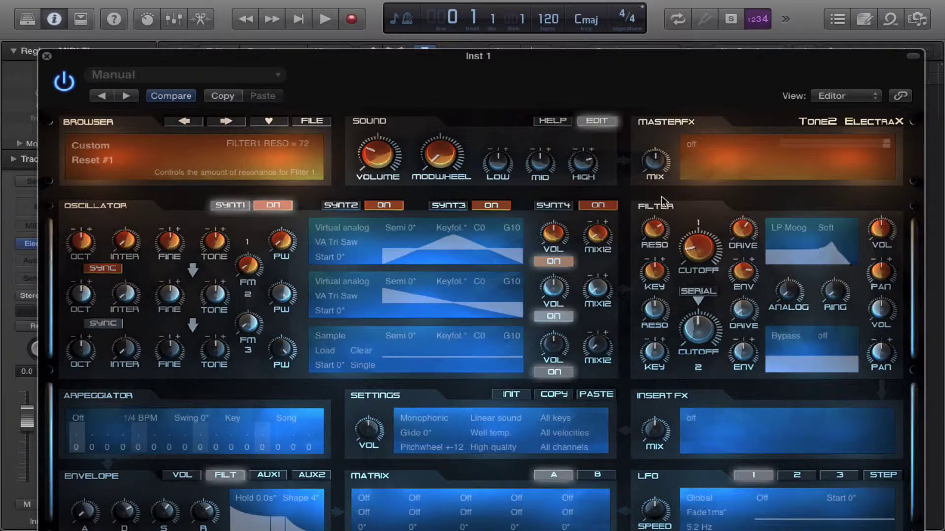
drag(695, 248, 690, 291)
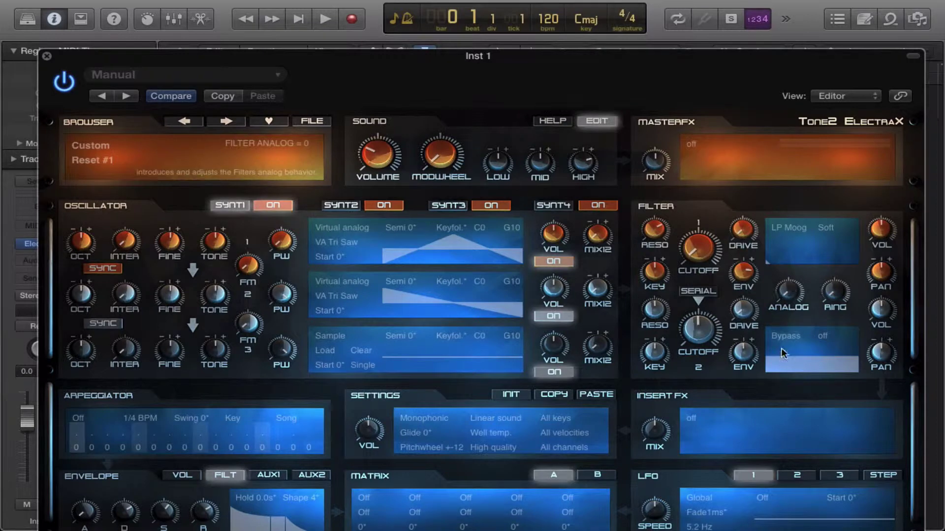
Compare low and high filter analog amounts, finishing with the analog amount at 100.
drag(787, 292, 786, 166)
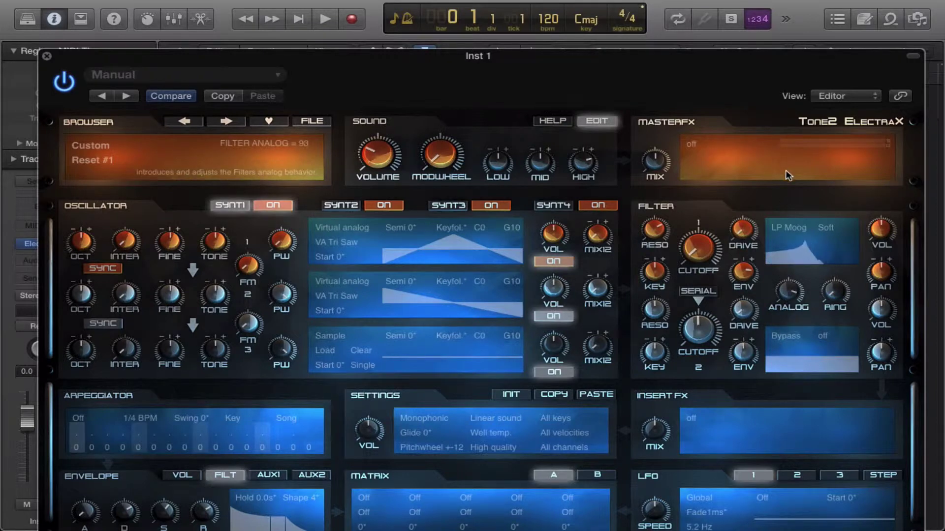
drag(789, 291, 803, 416)
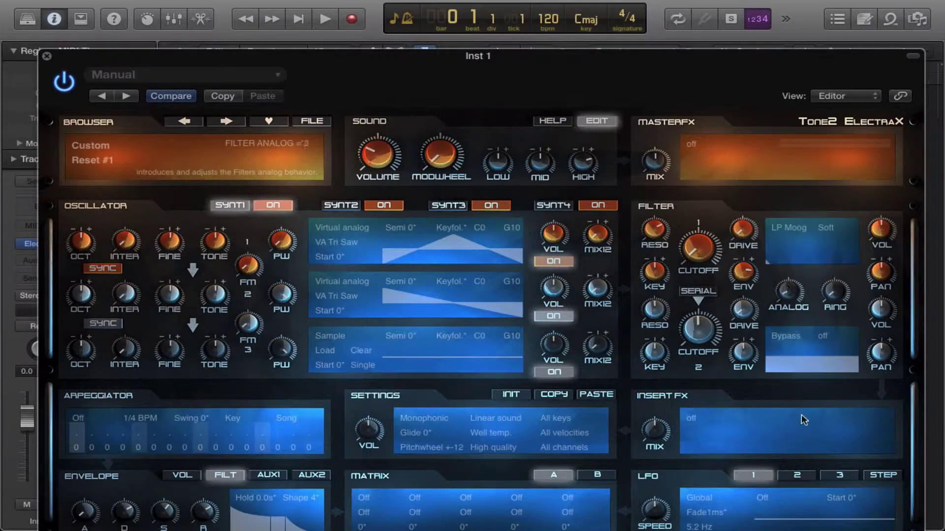
drag(795, 296, 807, 93)
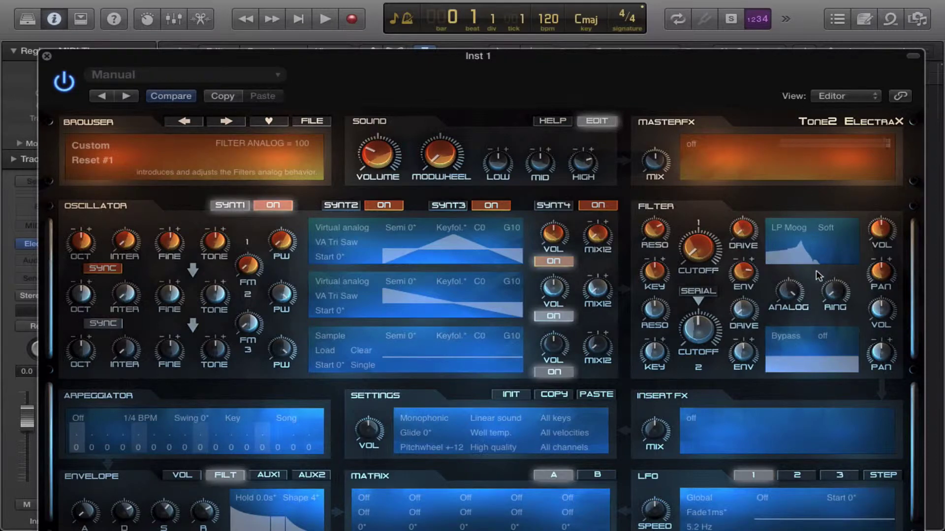
Set filter 1's resonance to 100, raise its key tracking and bring its envelope amount to 0.
drag(695, 247, 638, 182)
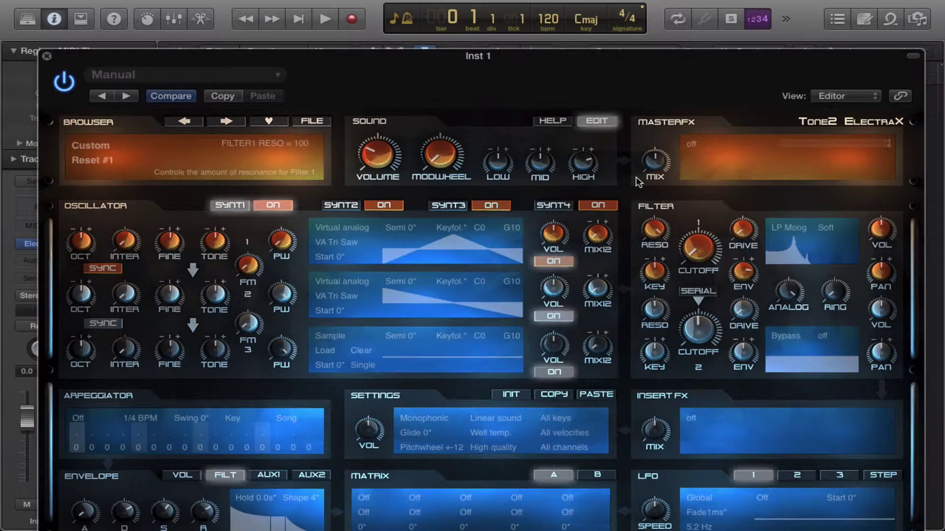
drag(655, 271, 654, 190)
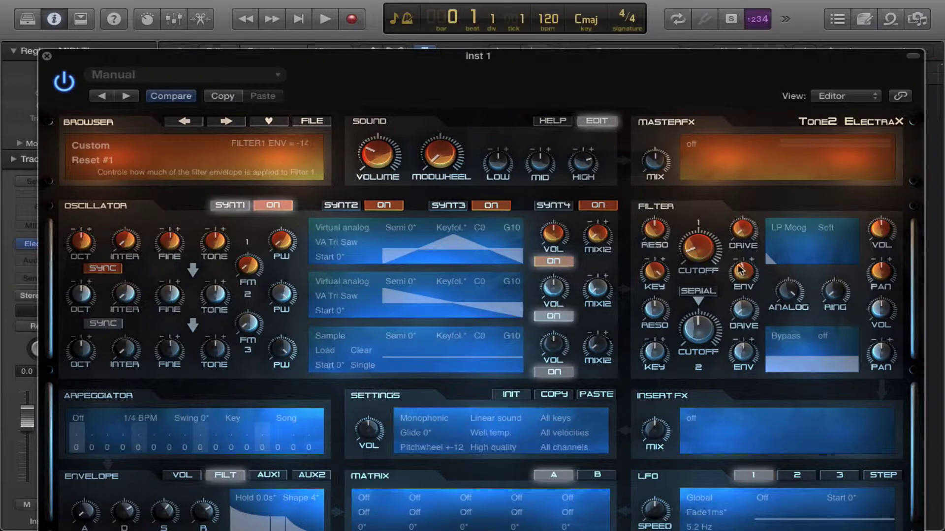
drag(740, 269, 721, 247)
Change filter 1's type to LP FM and adjust its resonance.
click(801, 228)
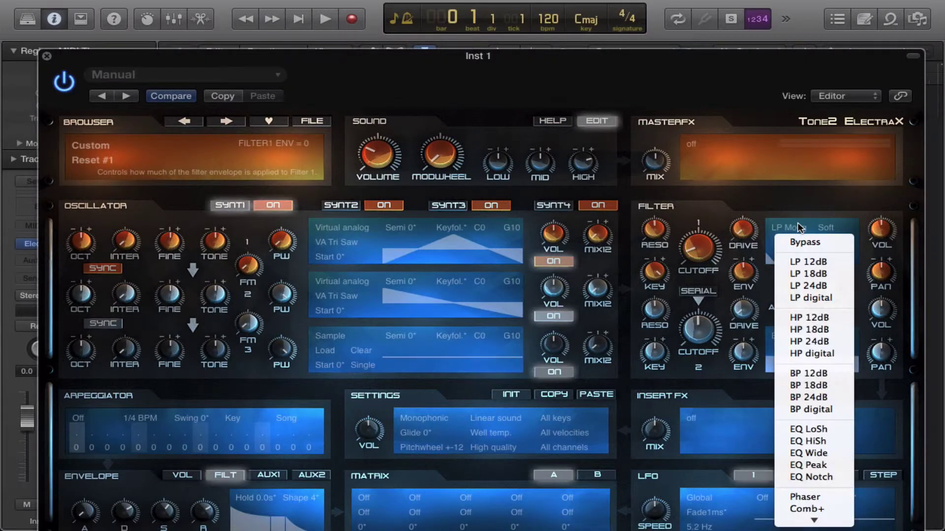
scroll(807, 510, down, 3)
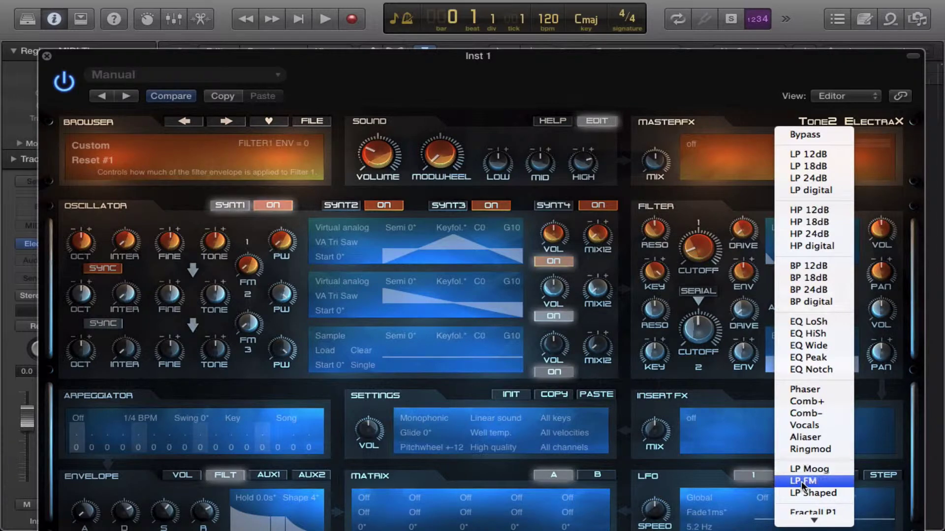
click(801, 482)
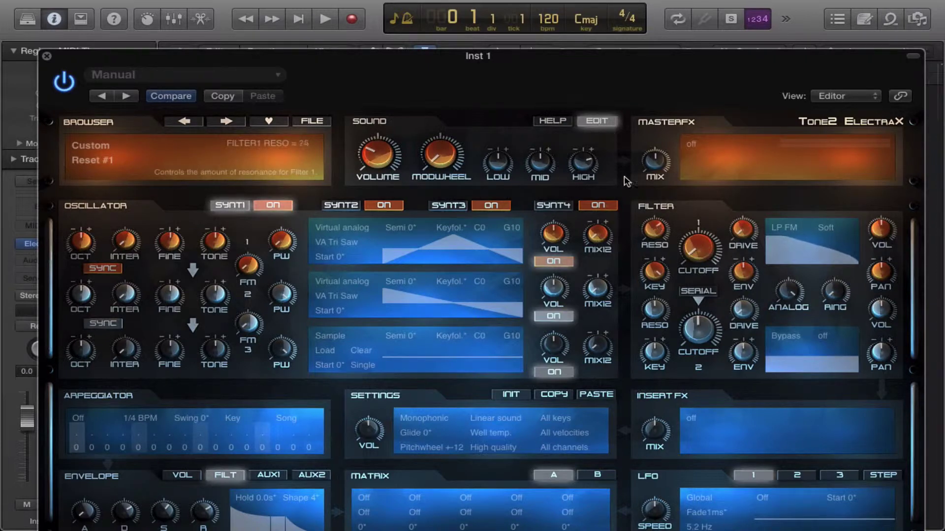
drag(647, 227, 610, 176)
Set filter 1's envelope amount to 100 and its key tracking to 3.
drag(753, 287, 740, 212)
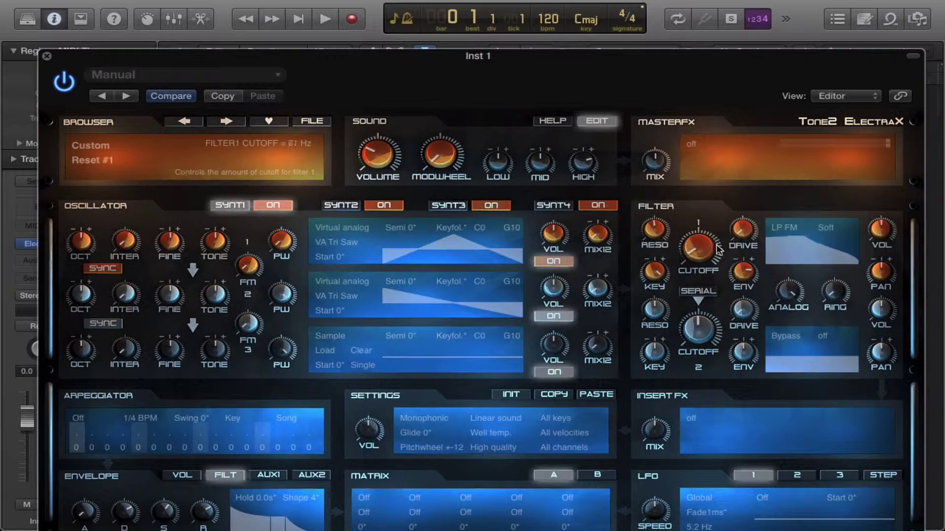
drag(743, 269, 730, 235)
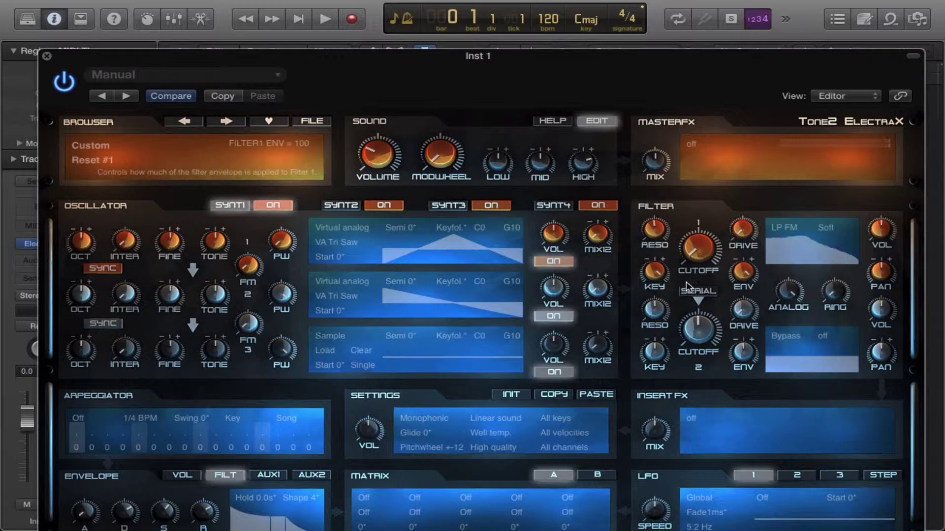
drag(657, 270, 642, 318)
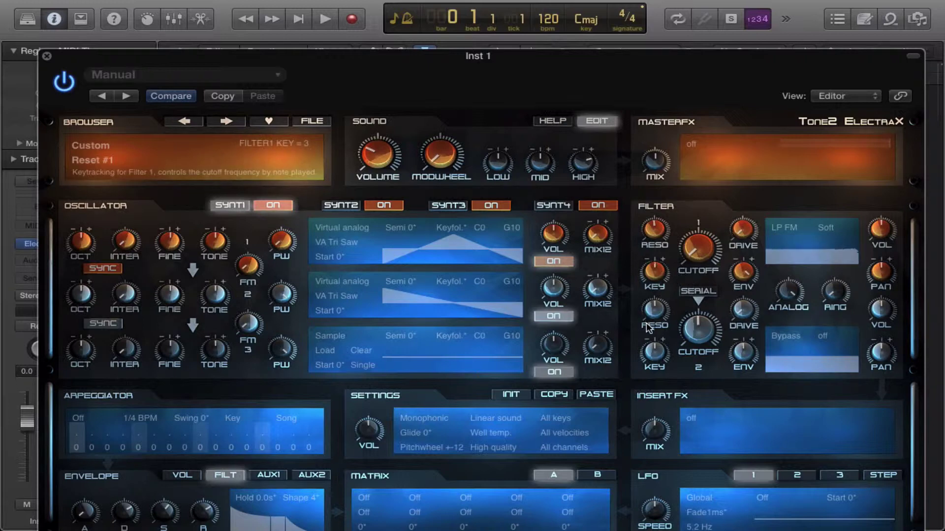
Raise filter 1's drive to 83 and change its distortion type to Fuzz.
drag(749, 224, 741, 124)
click(830, 224)
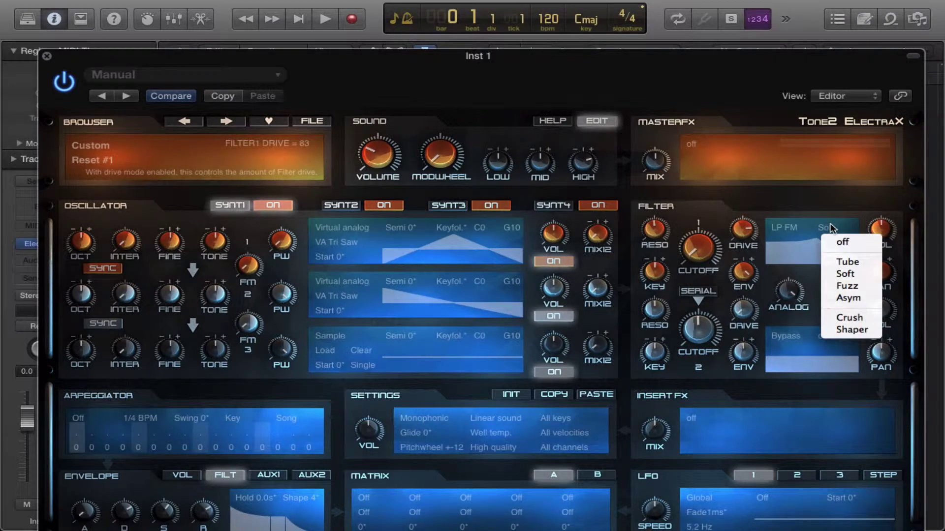
click(847, 286)
drag(748, 235, 748, 240)
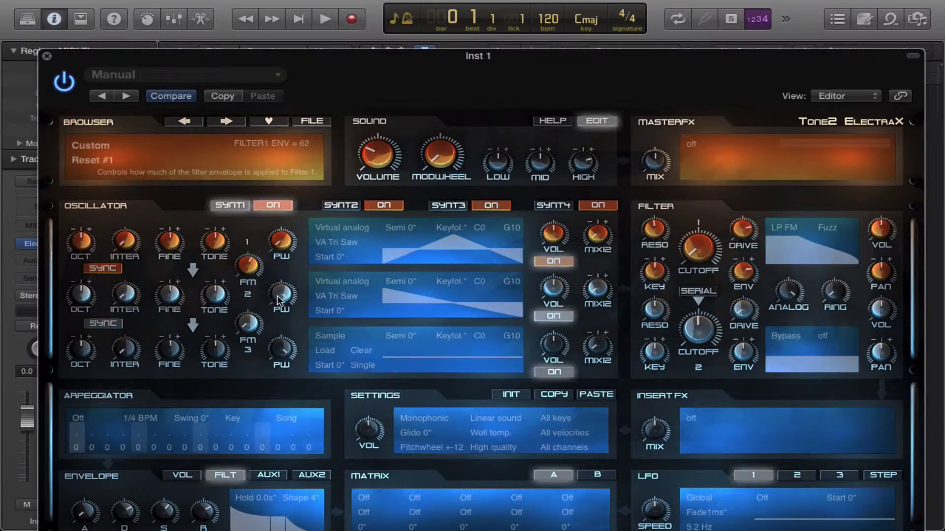
Compare oscillator 2's pulse width at -100 and 100, leaving it at 100.
drag(279, 299, 279, 288)
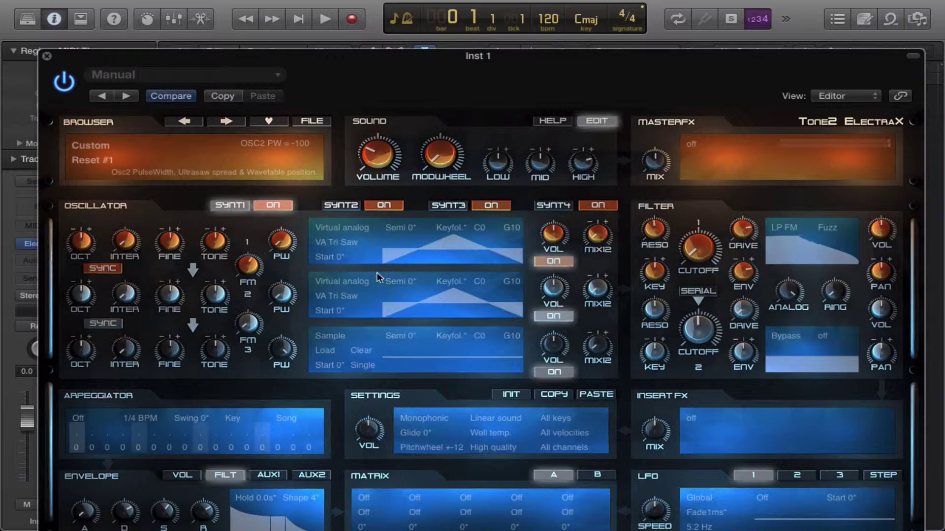
drag(270, 292, 285, 153)
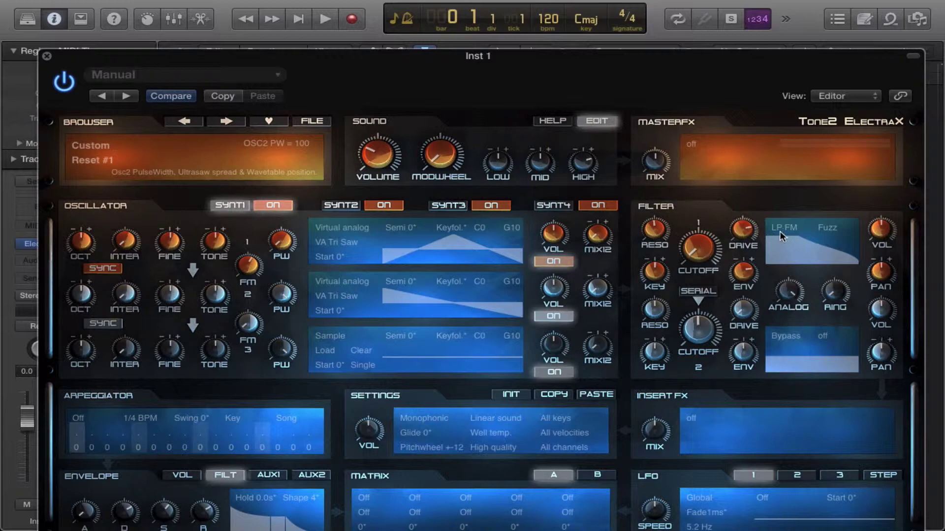
Compare the filter analog amount at 0 and 100, leaving it at 0.
drag(787, 288, 749, 446)
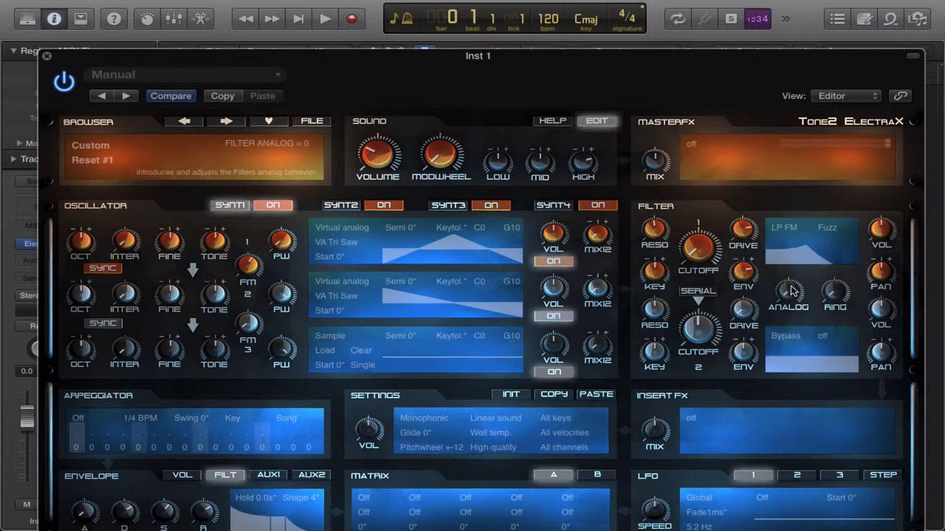
drag(790, 289, 789, 143)
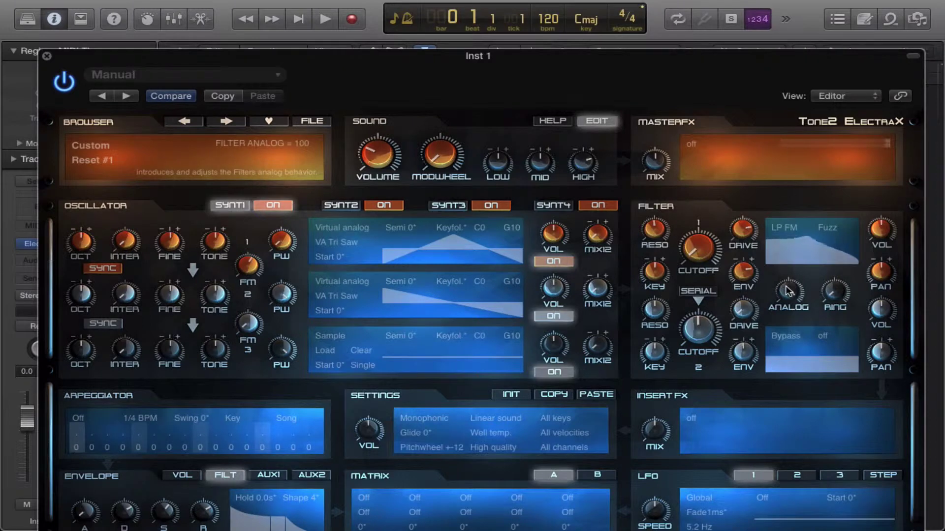
drag(788, 290, 786, 465)
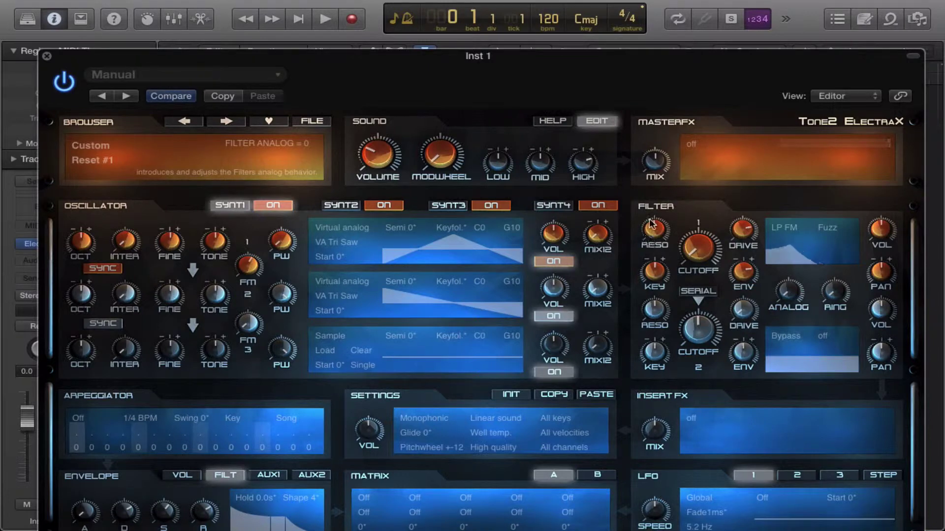
Set filter 1's resonance to 79 and its key tracking to 71.
drag(648, 232, 647, 177)
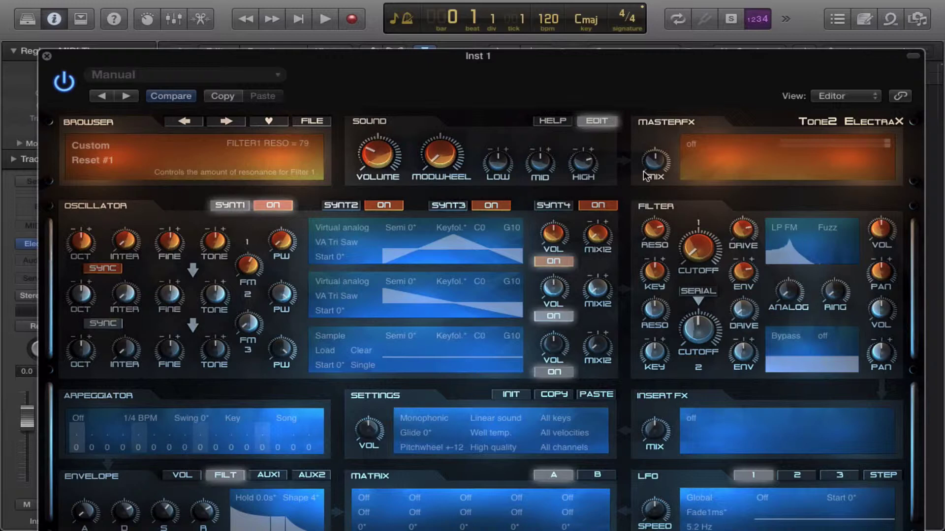
drag(660, 269, 663, 226)
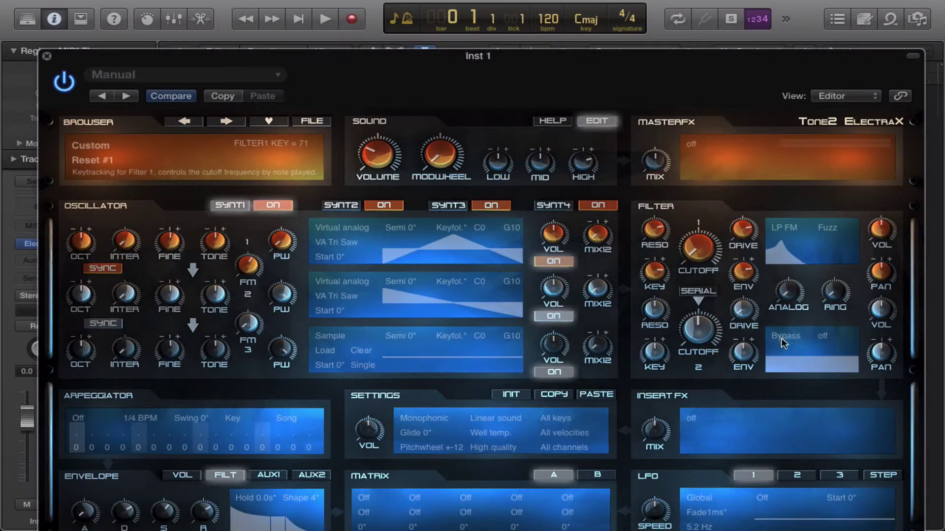
Set filter 2's type to LP FM with resonance 72, and route the two filters in series.
click(784, 343)
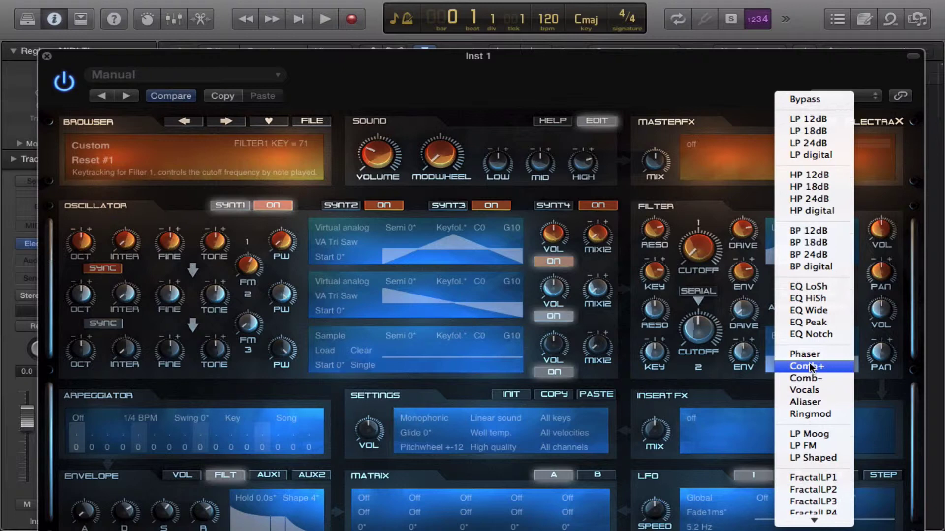
scroll(810, 423, down, 2)
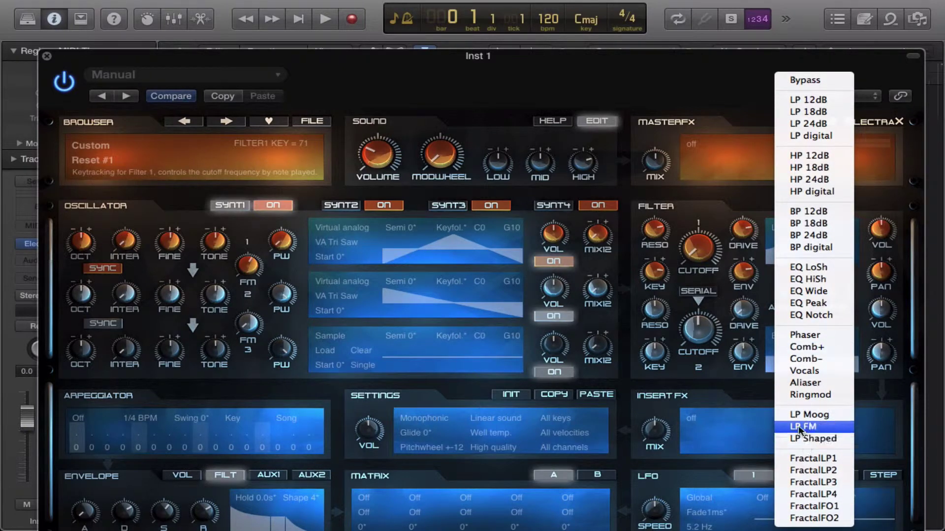
click(798, 427)
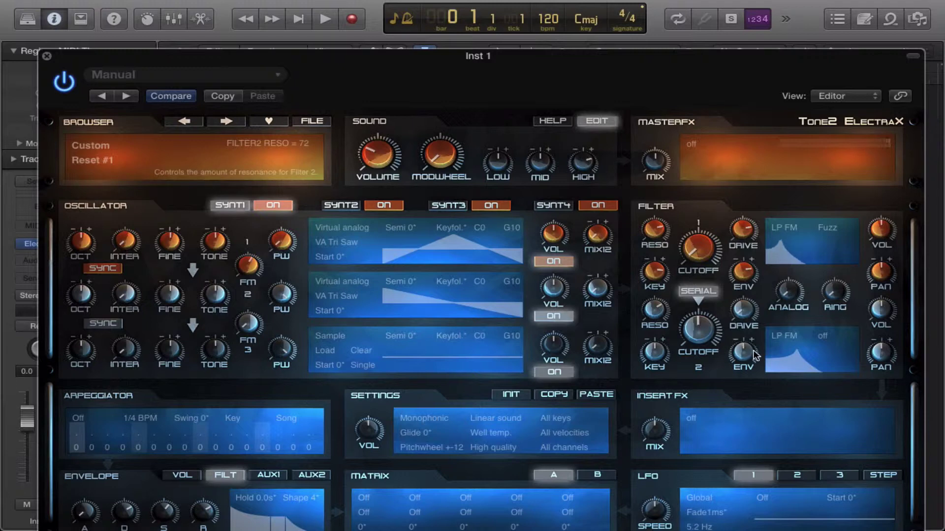
Try filter 2's envelope amount at 62 before setting it to -52, and raise its cutoff to 20000 Hz.
drag(741, 353, 736, 312)
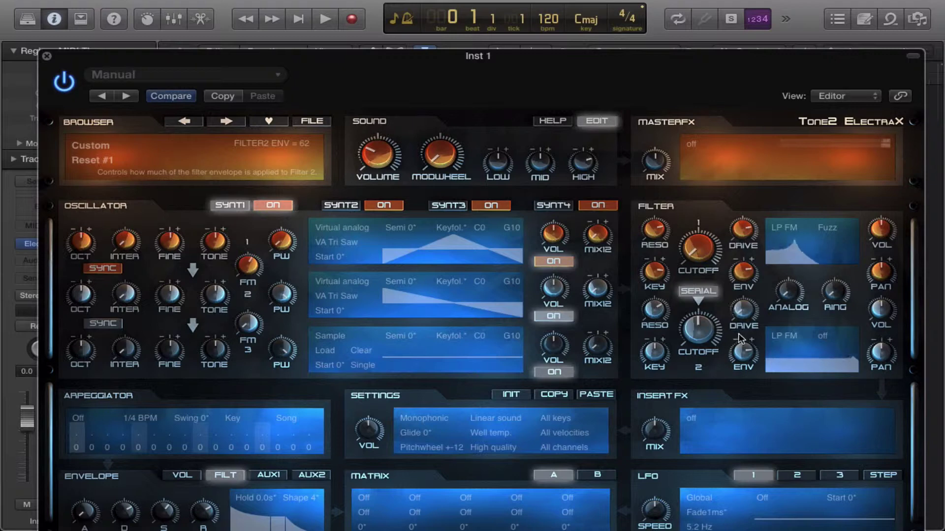
drag(741, 351, 742, 426)
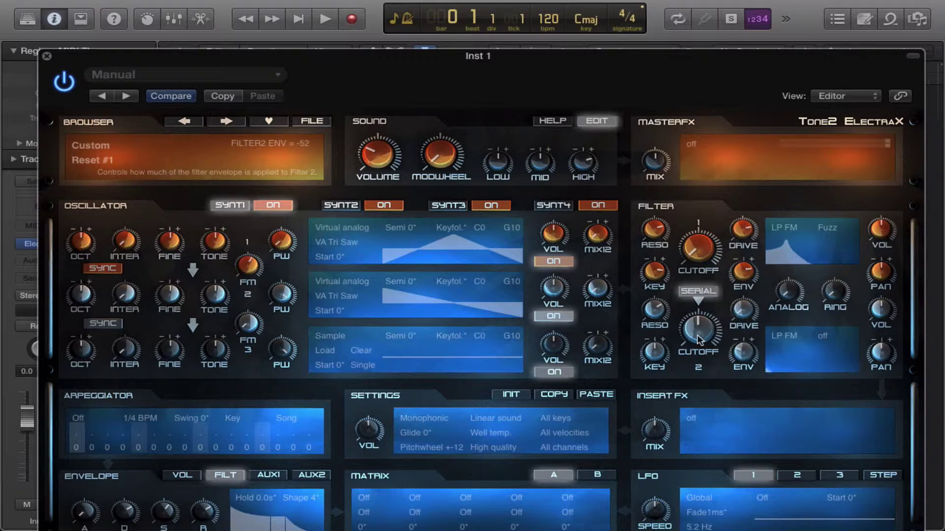
drag(699, 340, 700, 276)
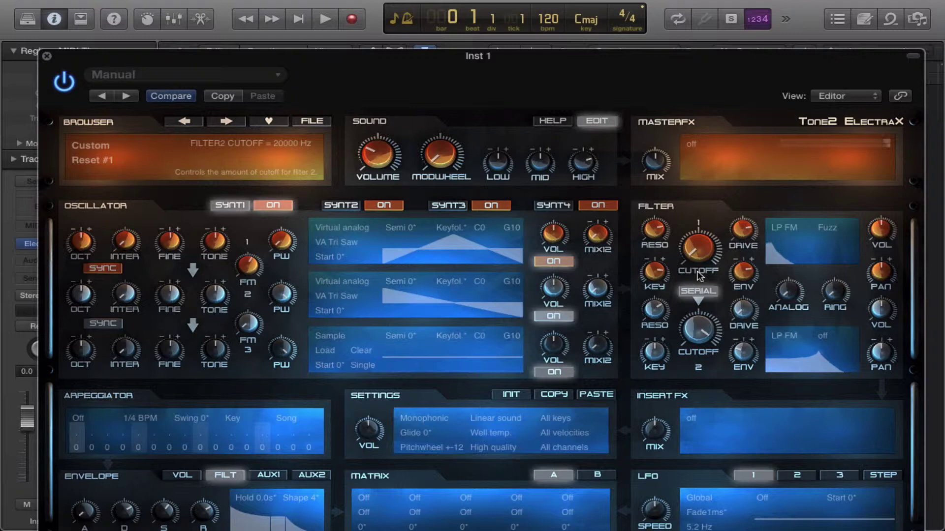
Turn off the serial filter routing and set filter 1's cutoff to 883 Hz.
click(689, 302)
drag(710, 241, 696, 163)
drag(701, 251, 699, 230)
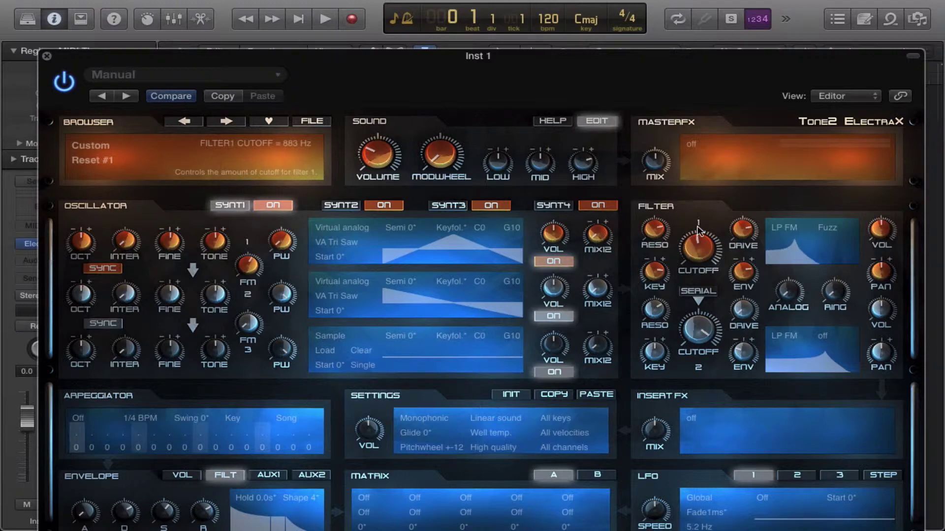
Lower filter 1's drive to 0 and change its filter type to LP Shaped.
click(830, 234)
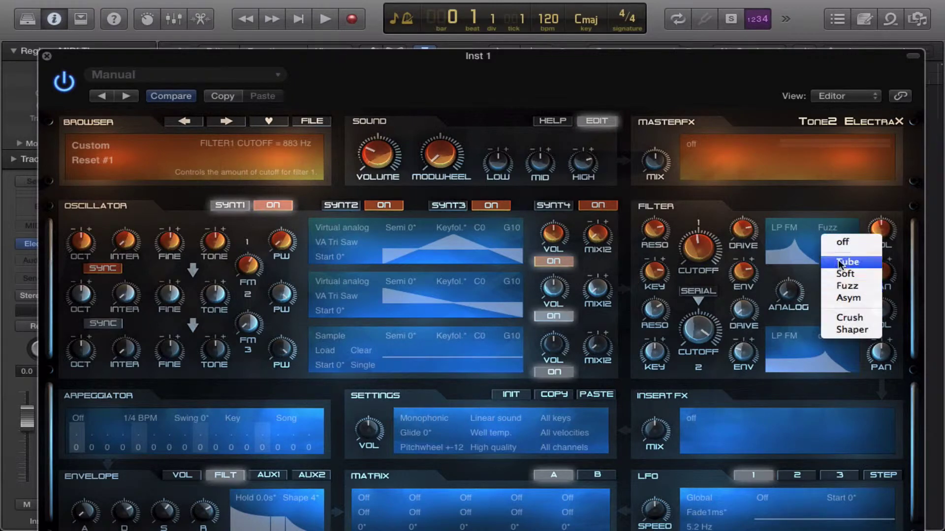
click(731, 251)
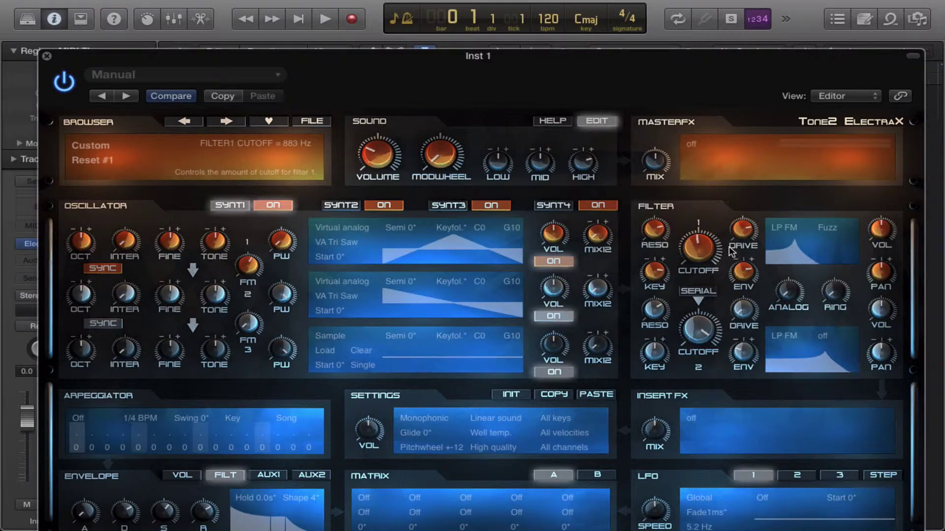
click(778, 251)
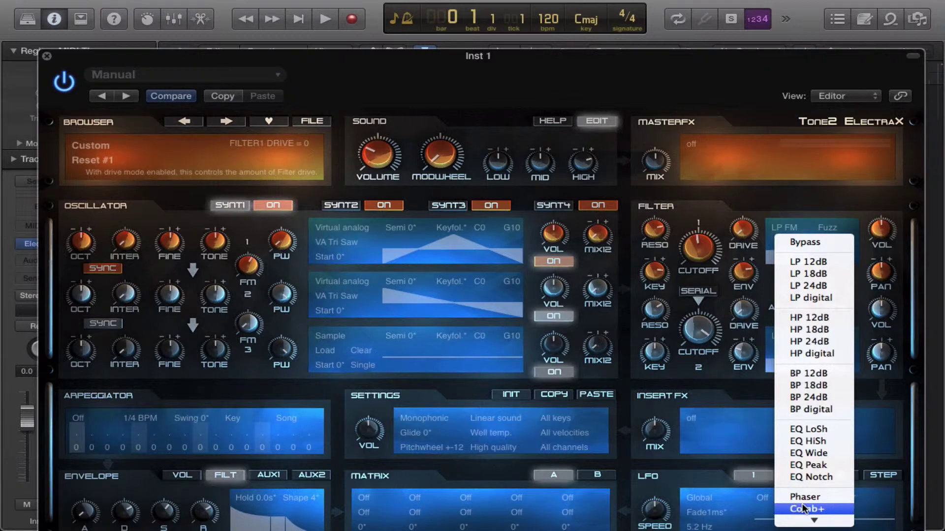
scroll(803, 509, down, 5)
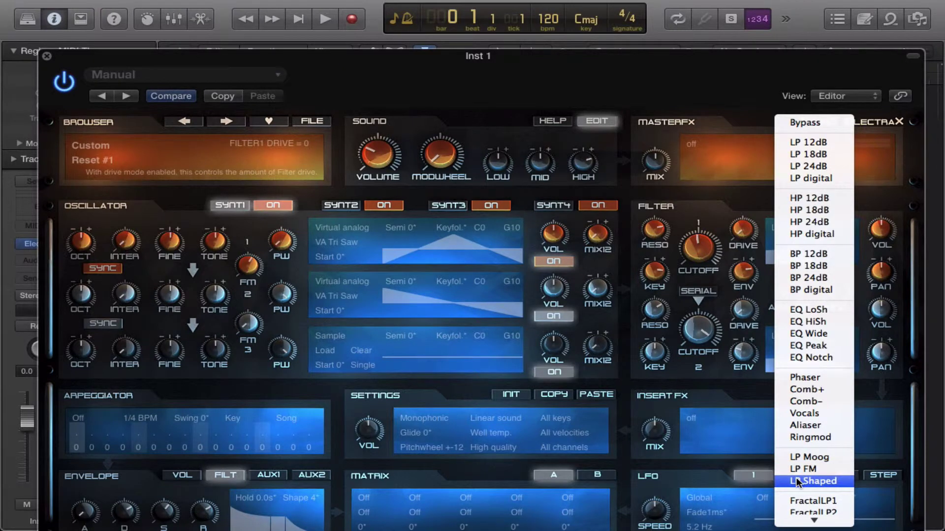
click(798, 482)
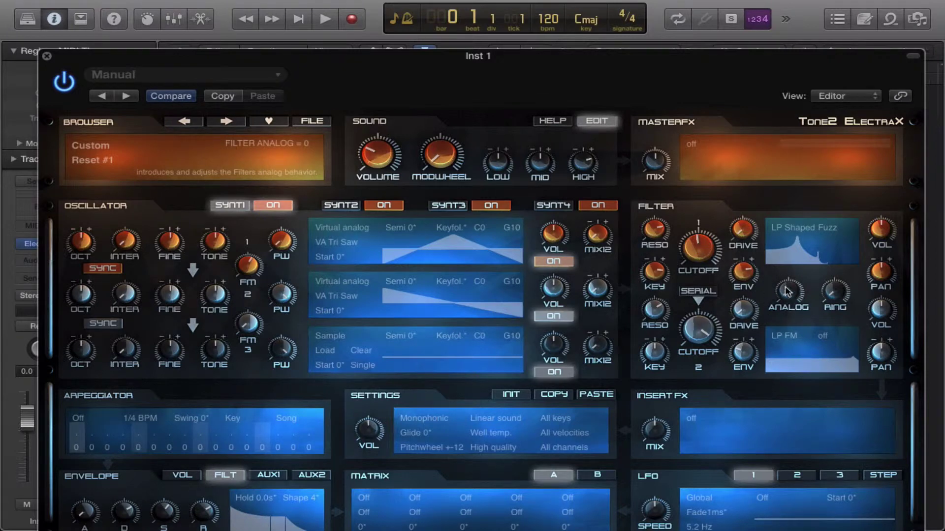
Set filter 1's cutoff to 101 Hz, its resonance to 49 and its envelope amount to 100.
drag(787, 291, 794, 311)
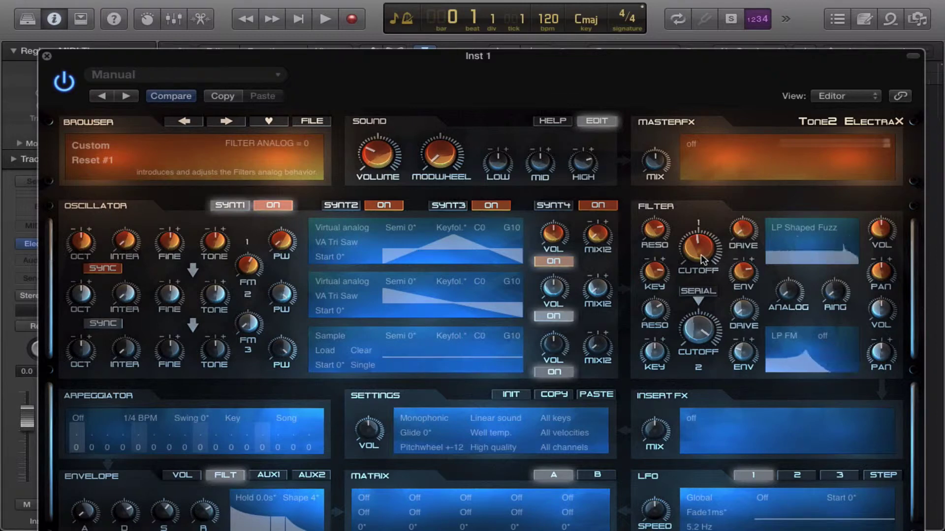
drag(703, 260, 708, 313)
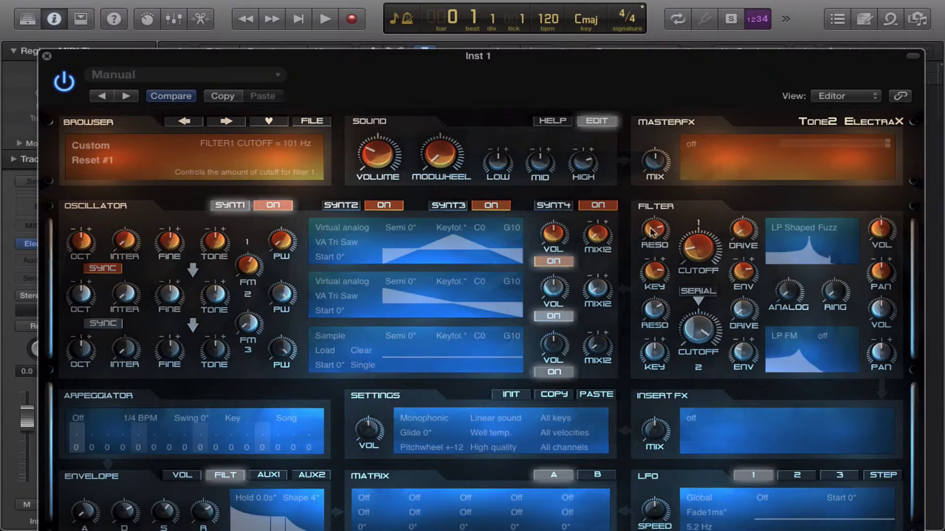
drag(651, 227, 659, 273)
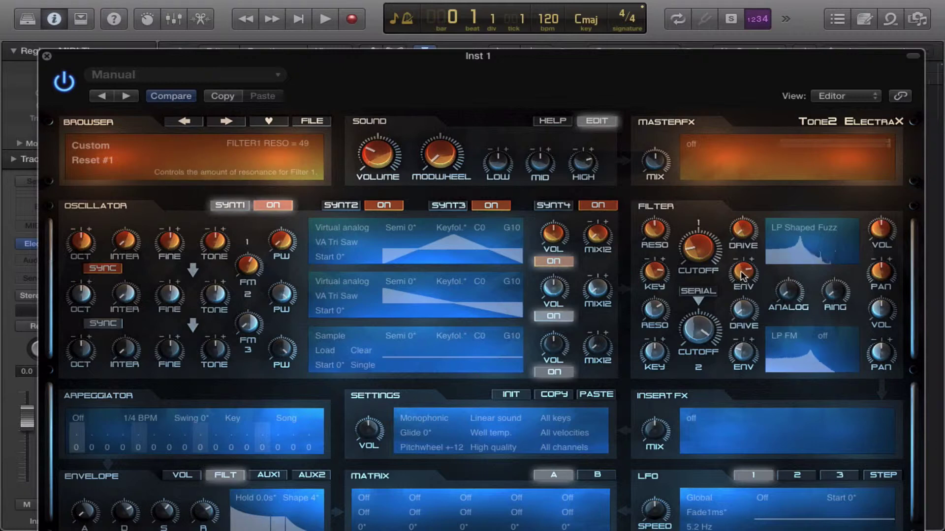
Set filter 1's drive to 0 and its cutoff to 49 Hz.
click(827, 228)
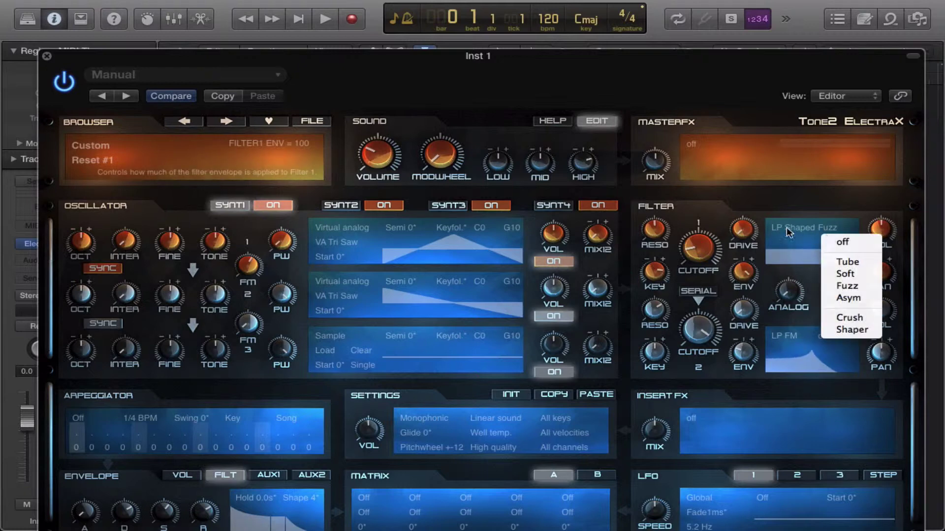
click(738, 225)
drag(738, 226, 725, 255)
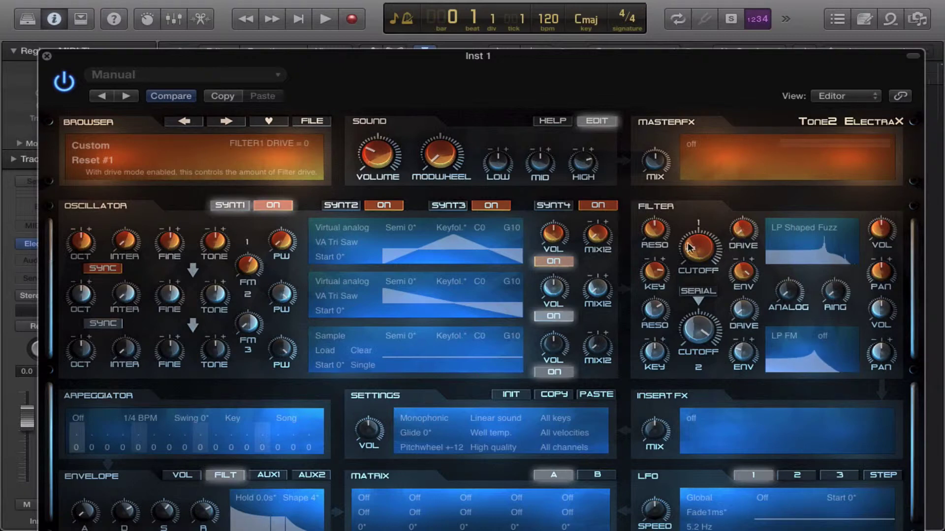
click(813, 231)
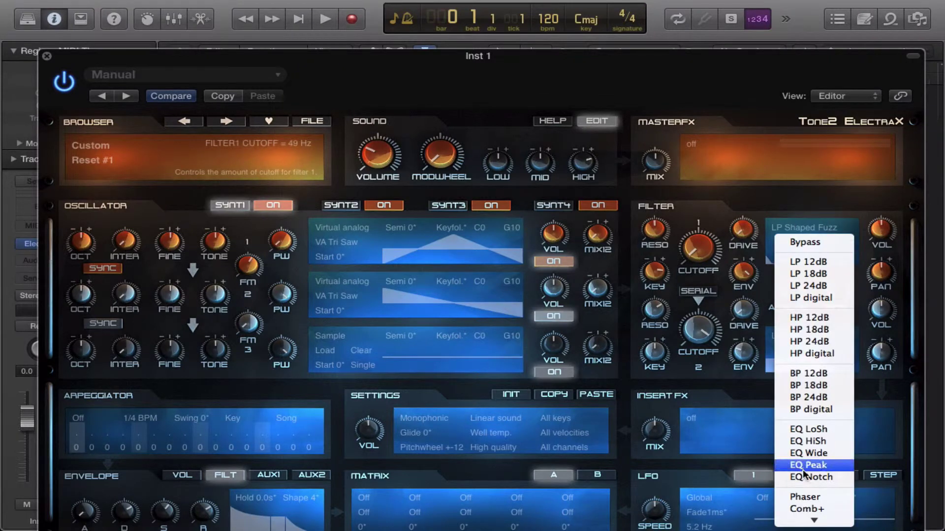
click(827, 227)
Try the Shaper distortion type on filter 1 and turn its distortion off.
click(827, 228)
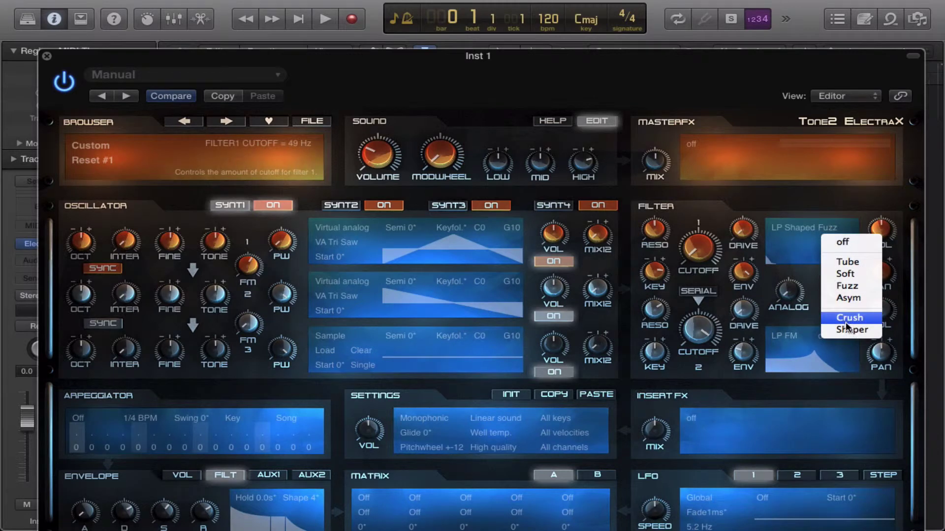
click(851, 329)
click(820, 226)
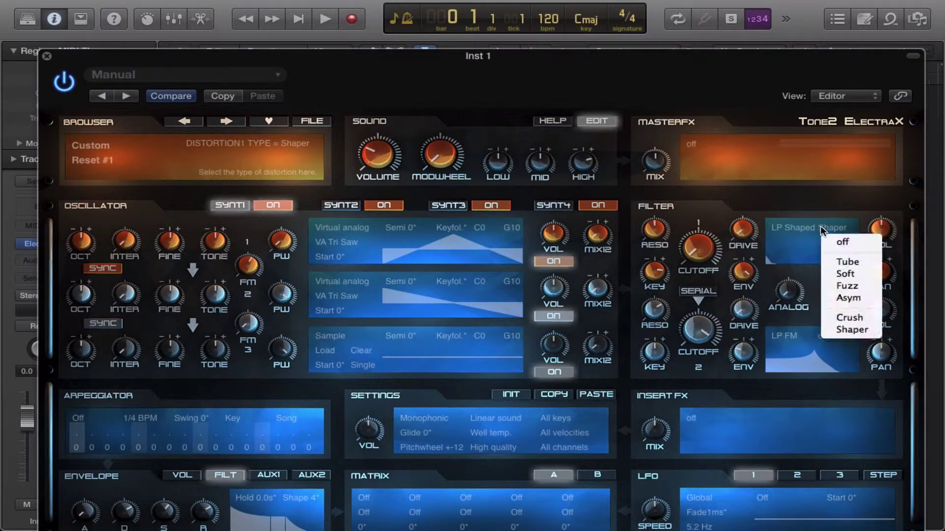
click(842, 242)
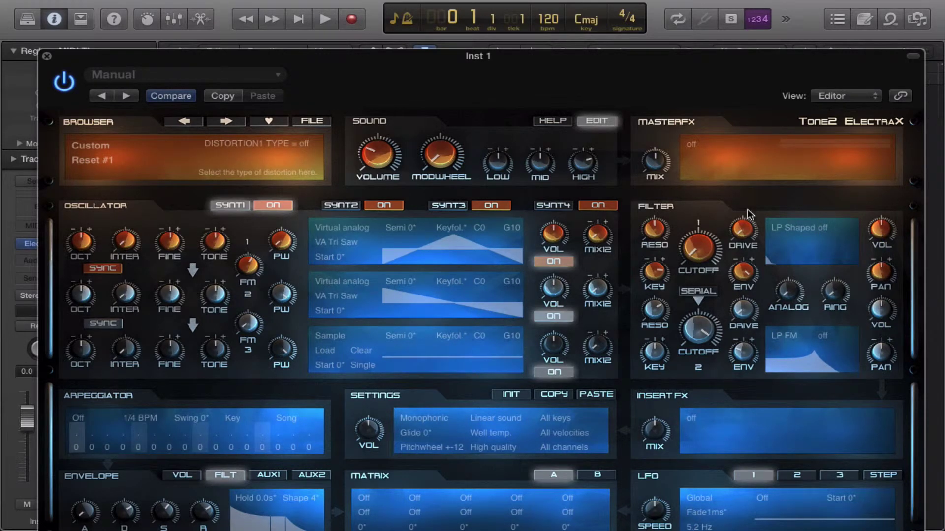
Sweep filter 1's cutoff up and back down to 49 Hz, setting its key tracking to 0.
drag(702, 254, 693, 199)
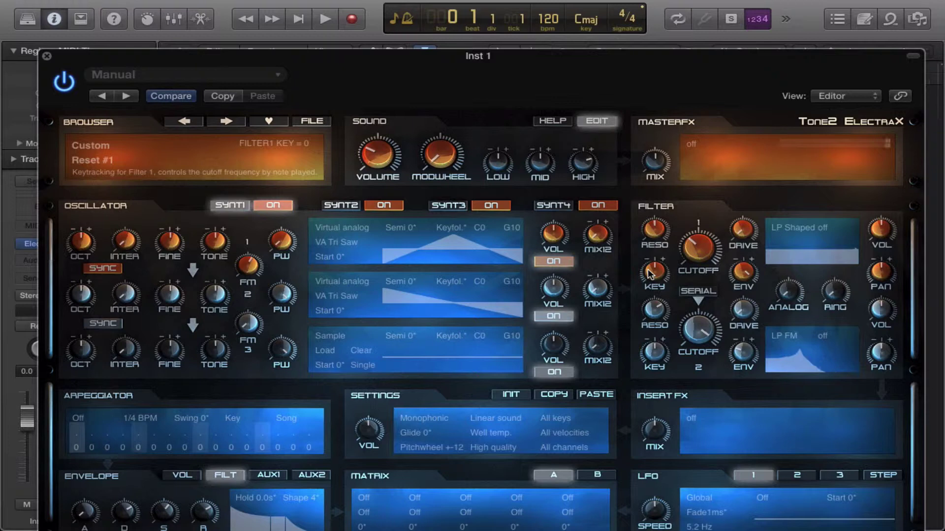
mouse_move(649, 273)
mouse_down()
mouse_move(649, 311)
mouse_move(639, 287)
mouse_up()
drag(700, 250, 699, 328)
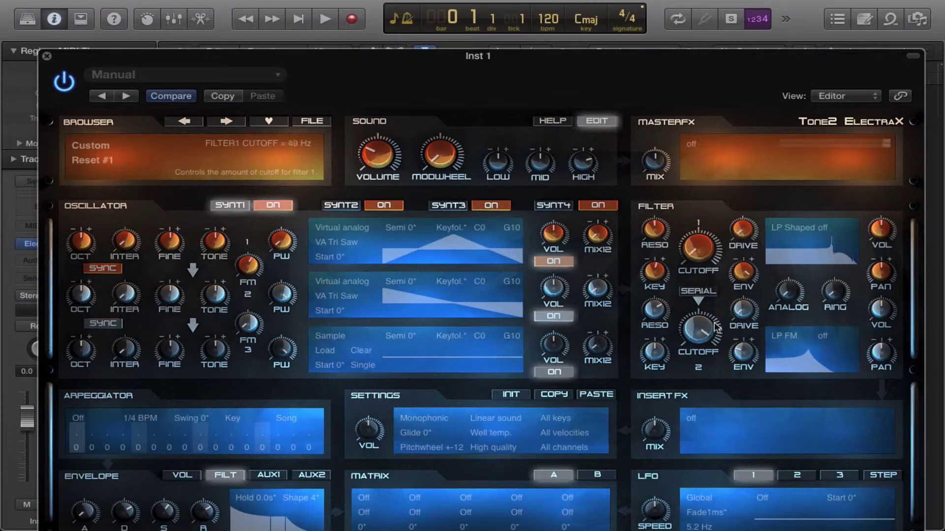
Set filter 1's envelope amount to 52 and its cutoff to 346 Hz.
drag(750, 274, 729, 289)
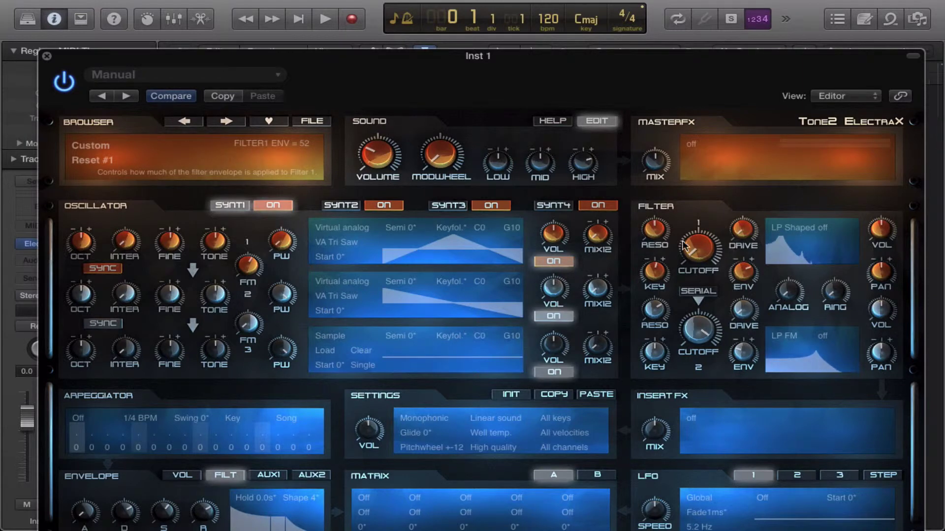
mouse_move(687, 241)
mouse_down()
mouse_move(671, 206)
mouse_move(689, 228)
mouse_up()
drag(704, 261, 677, 217)
drag(657, 183, 662, 199)
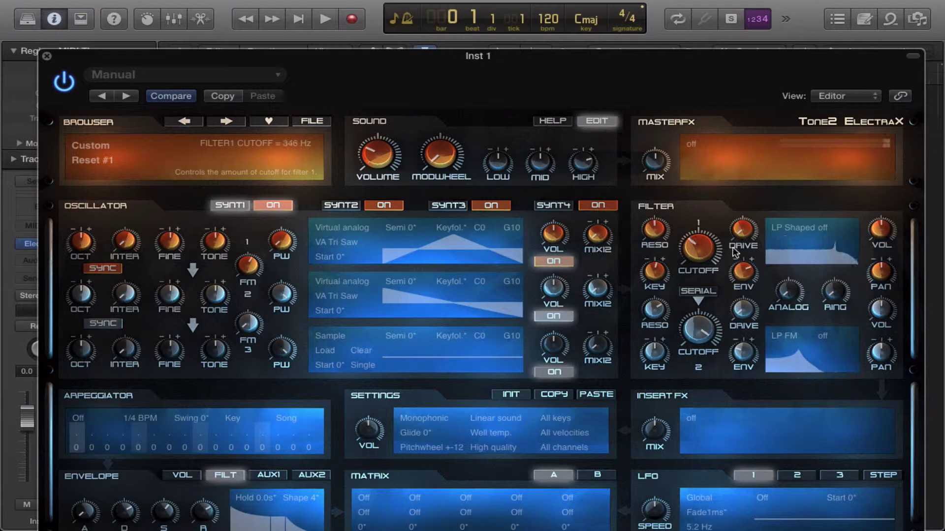
Try the filter analog amount at 17 and bring it and the ring modulation back to 0.
drag(799, 286, 773, 246)
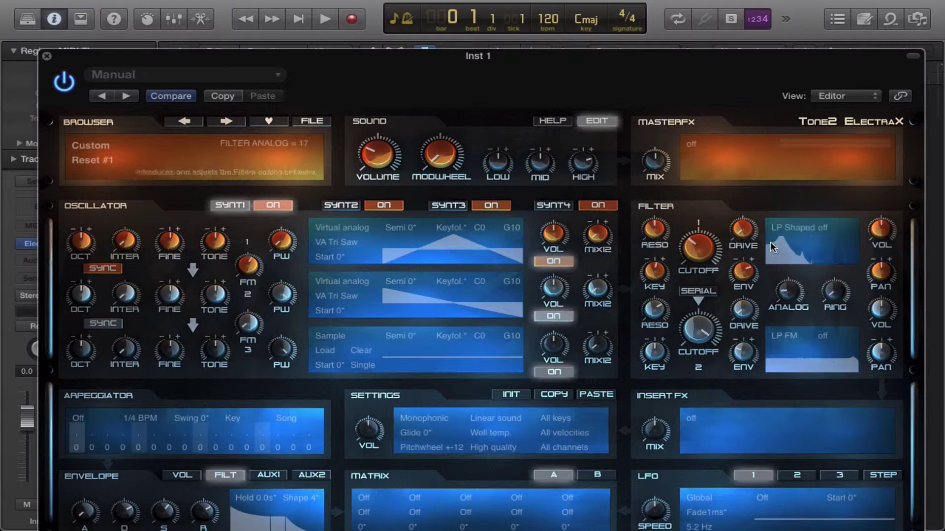
drag(785, 287, 792, 332)
drag(824, 294, 834, 370)
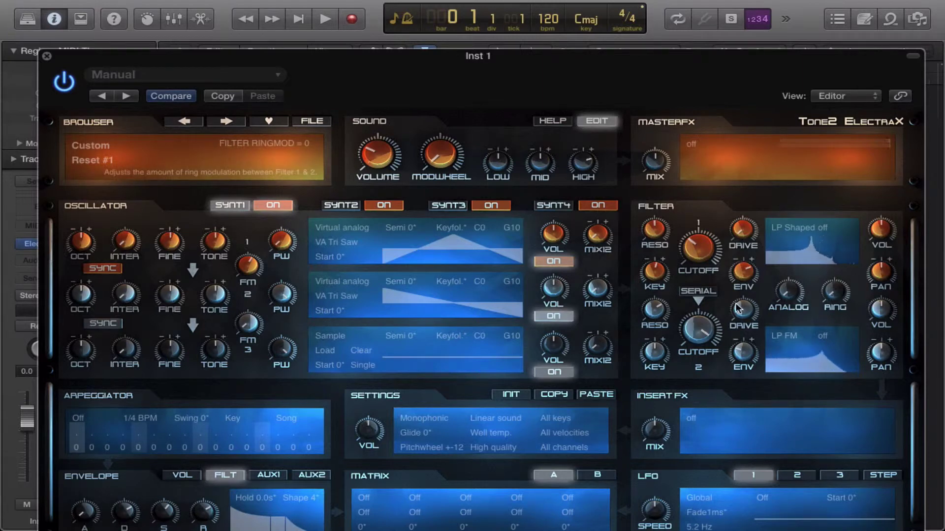
Switch the filters to serial routing and set filter 2's cutoff to 8379 Hz.
click(699, 291)
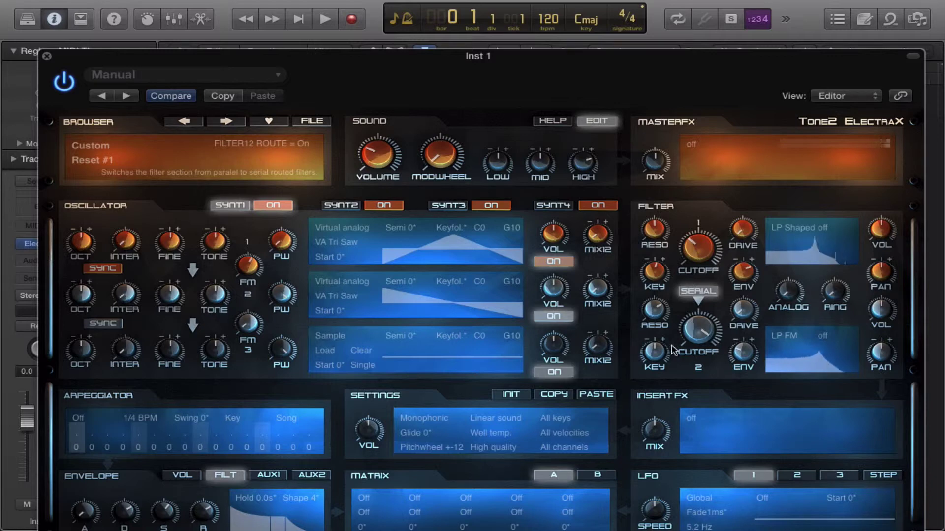
drag(712, 343, 699, 319)
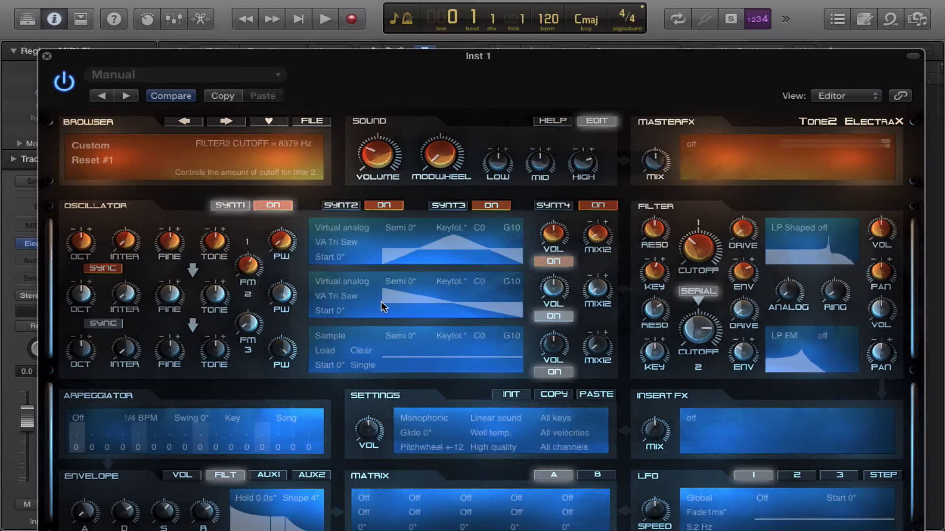
Switch oscillator 3 to Virtual analog VA Tri Saw, lower its pulse width, and set the FM between oscillators 2 and 3 to 38.
click(333, 337)
click(341, 352)
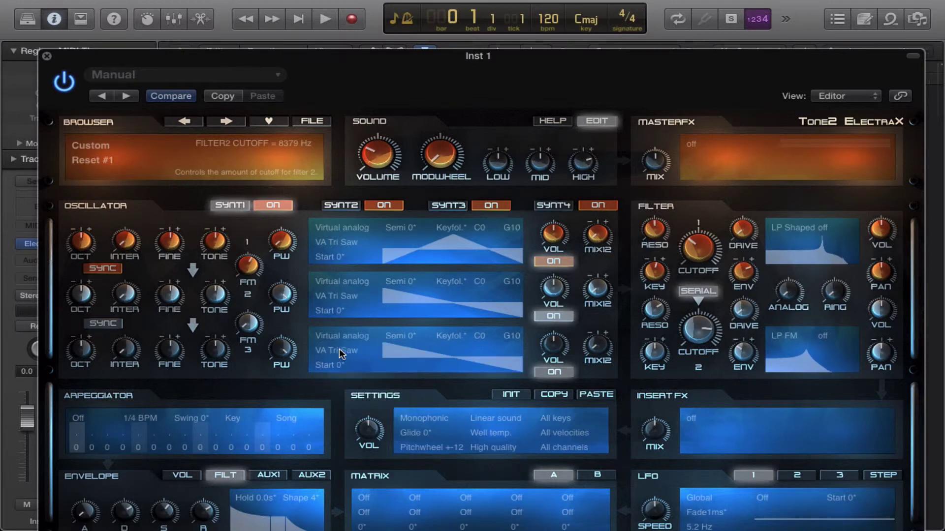
drag(283, 349, 276, 392)
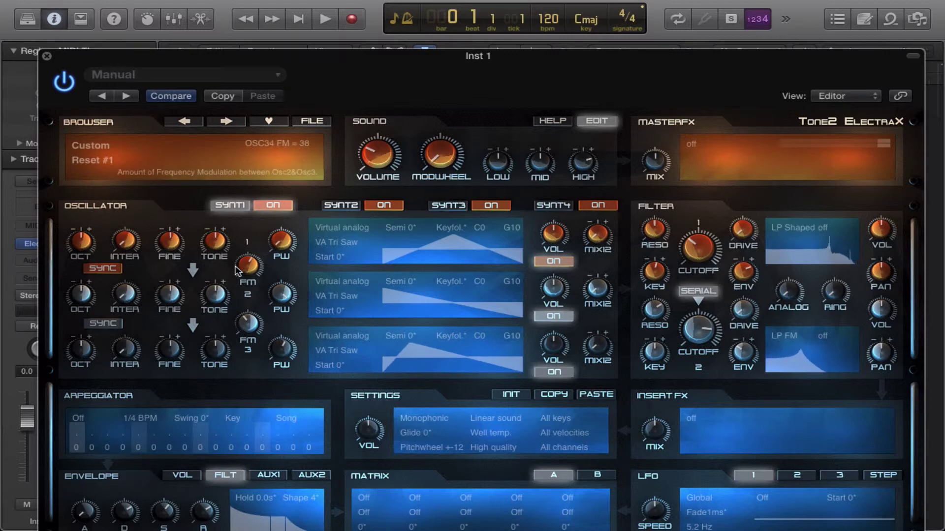
drag(237, 270, 242, 266)
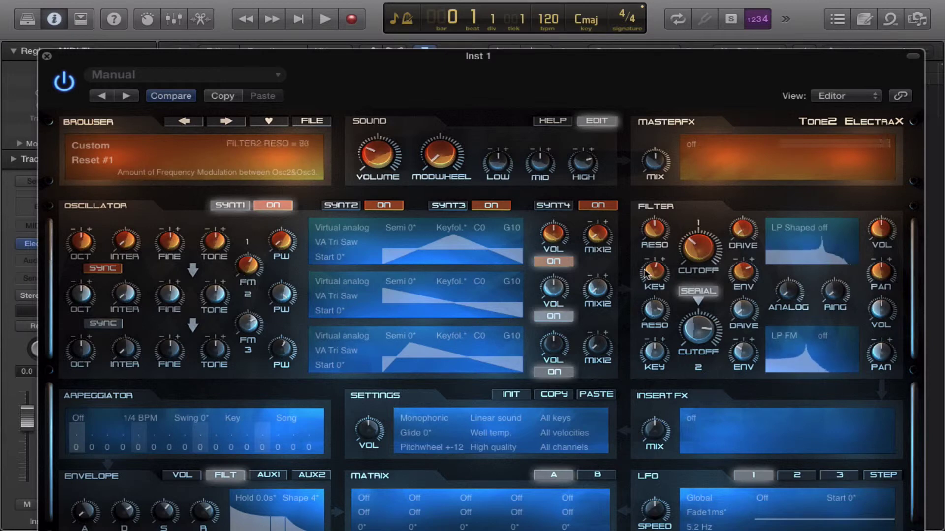
Lower filter 2's cutoff and set its envelope amount to -22.
drag(702, 344, 733, 334)
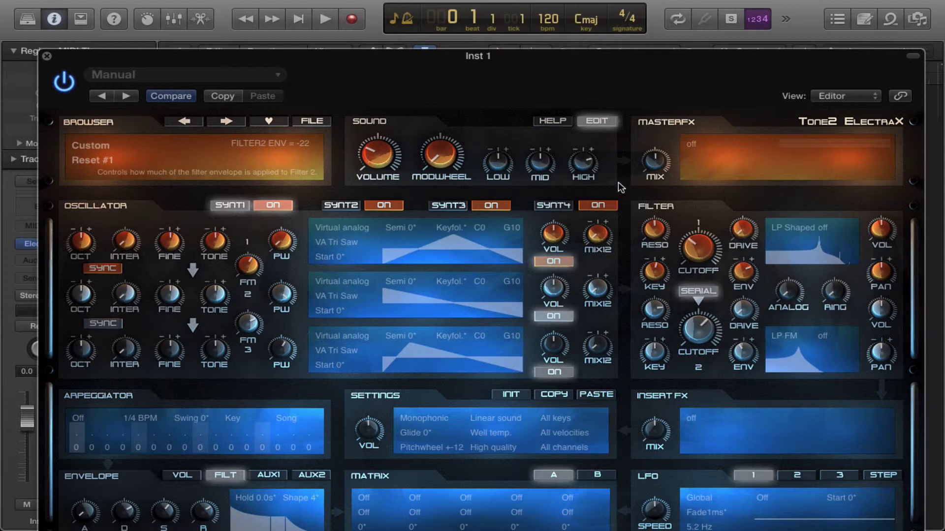
click(786, 225)
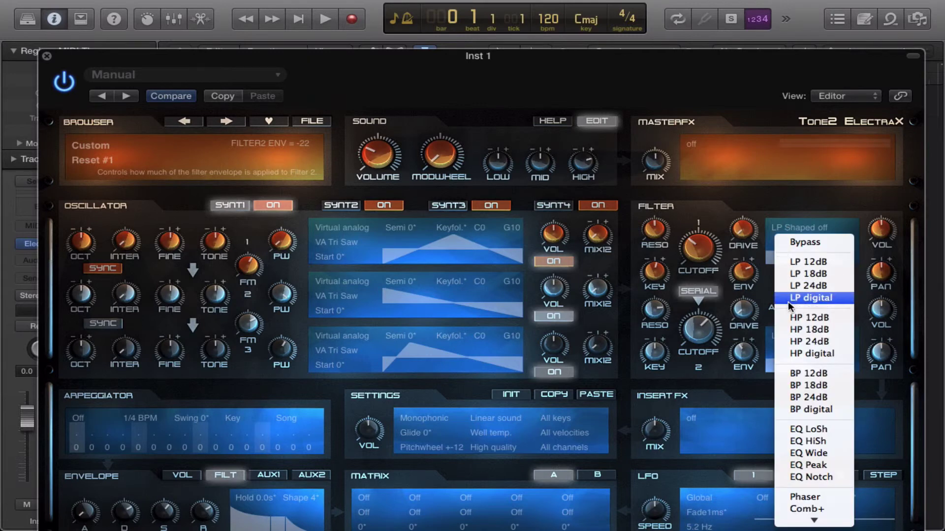
click(687, 295)
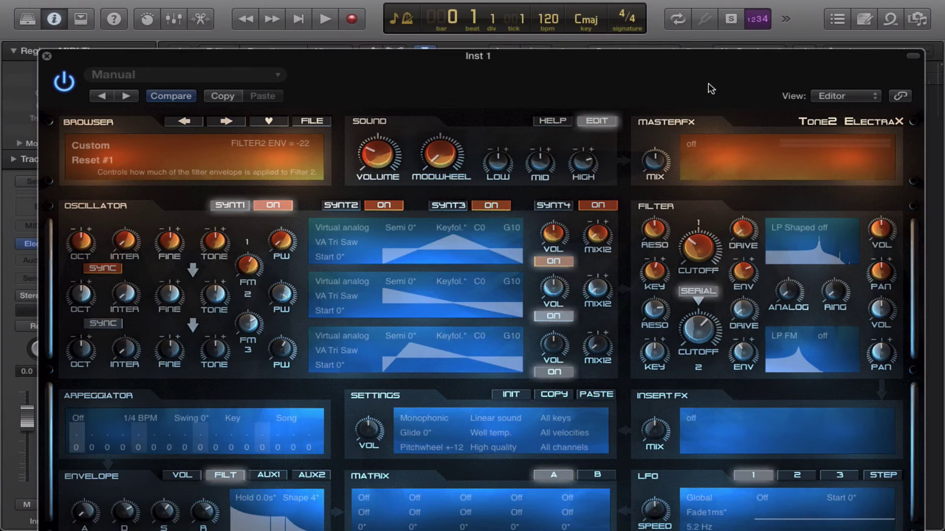
mouse_move(678, 4)
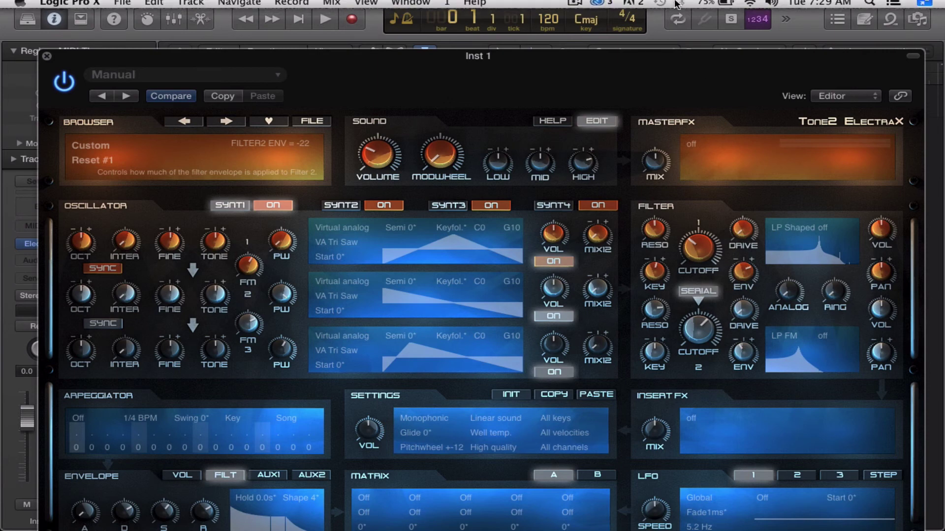
click(573, 7)
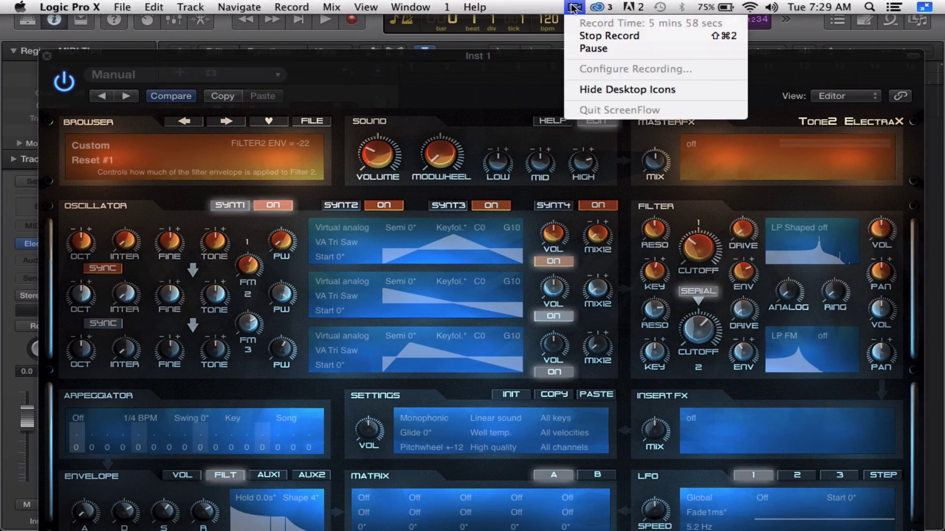